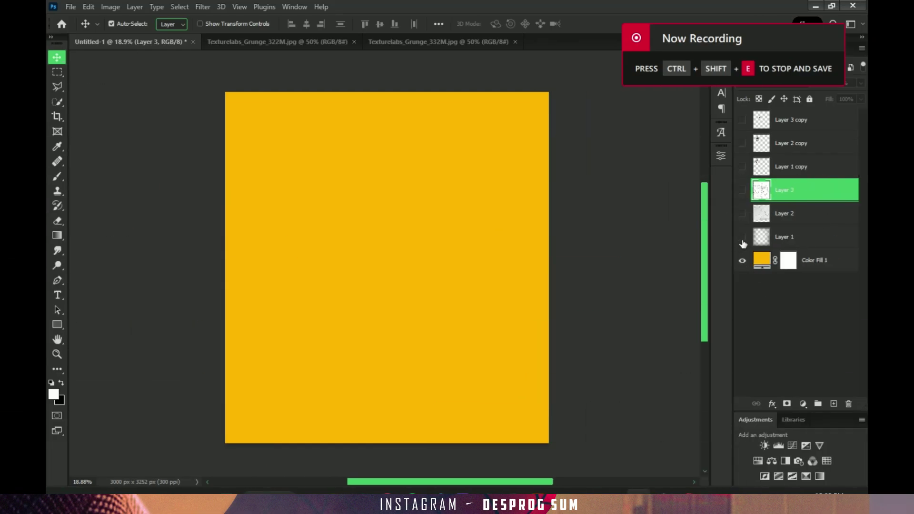
Show the vignette, grunge scratch, grunge spots and Po cutout layers.
left_click(743, 237)
left_click(743, 214)
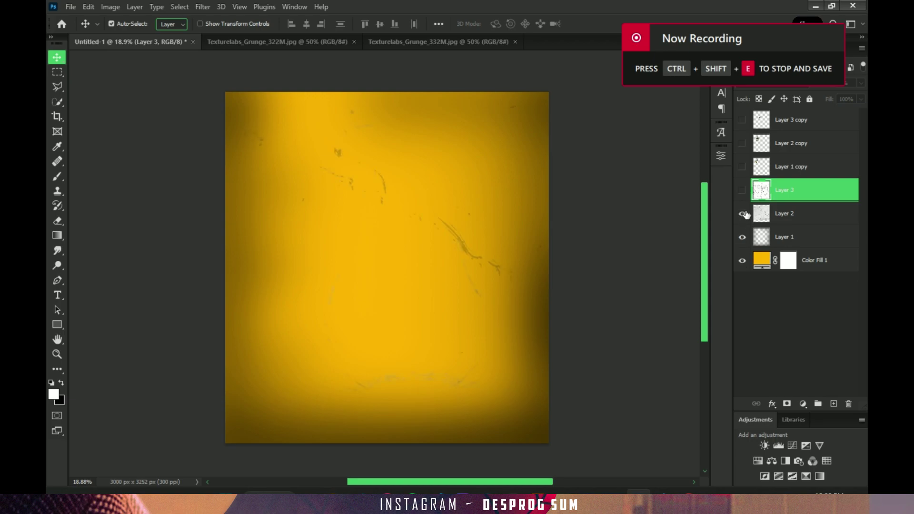
left_click(743, 193)
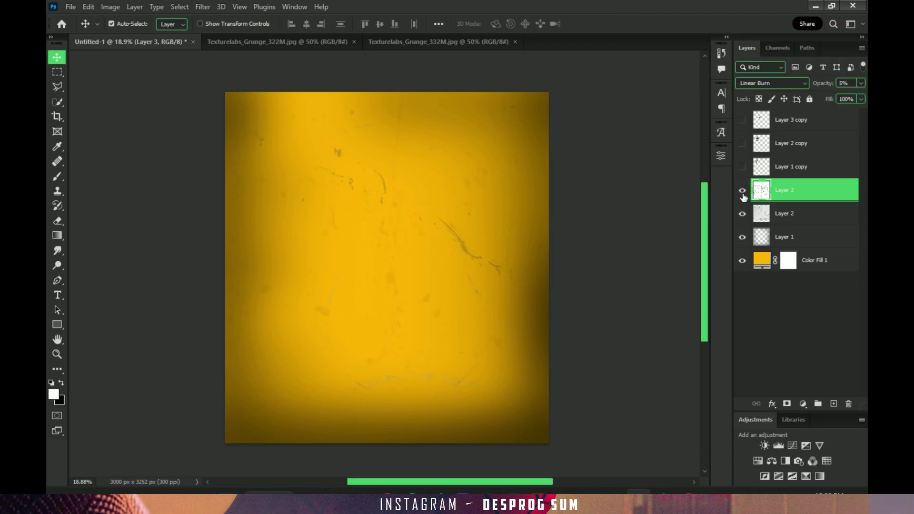
left_click(742, 143)
Commit the texture layer's transform and move Po to the middle of the poster.
key("ctrl+t")
scroll(503, 244, "down", 2)
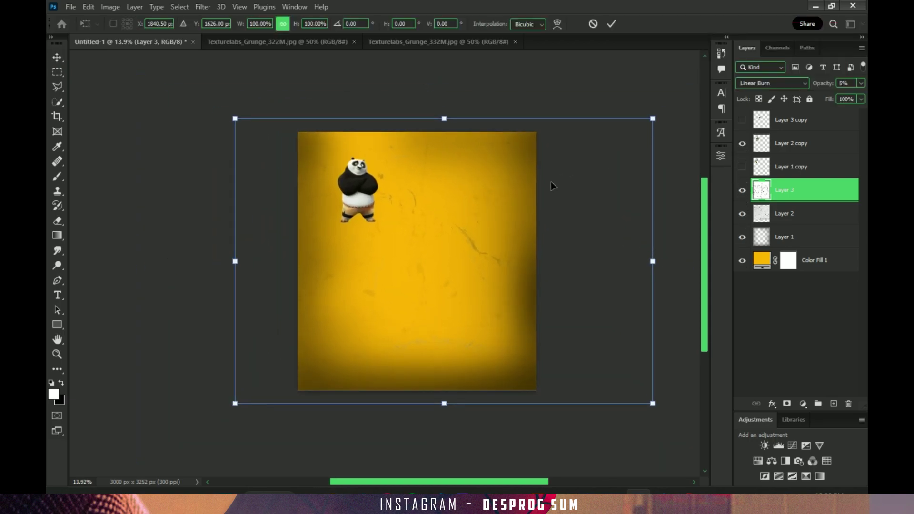
key("Return")
key("alt+bracketright")
scroll(411, 225, "up", 3)
left_click_drag(311, 187, 391, 296)
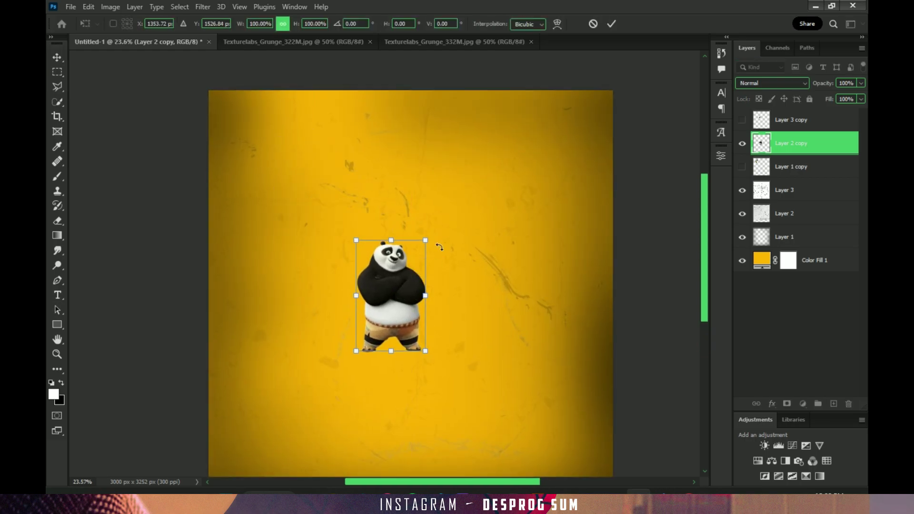
left_click(612, 24)
Convert the Po layer, Layer 3 copy and Layer 1 copy to Smart Objects.
right_click(805, 143)
left_click(714, 162)
right_click(805, 120)
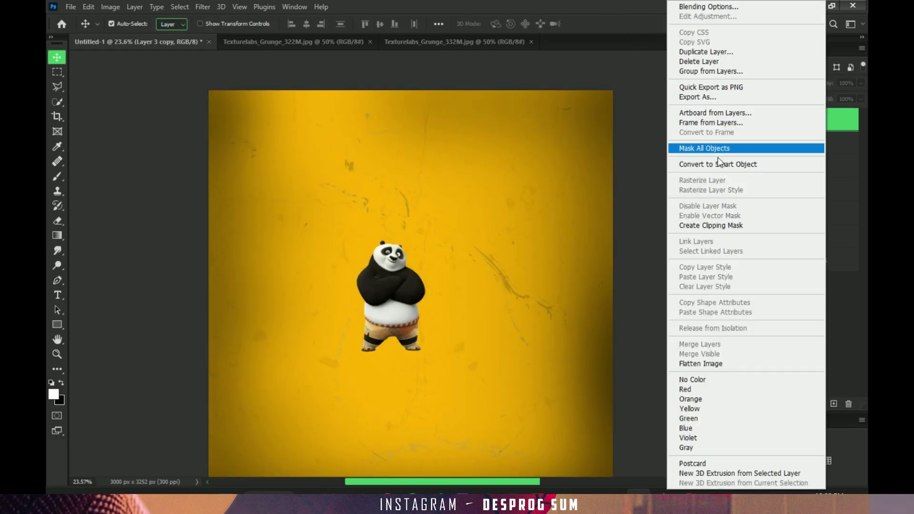
left_click(714, 161)
left_click(833, 176)
right_click(832, 176)
left_click(736, 163)
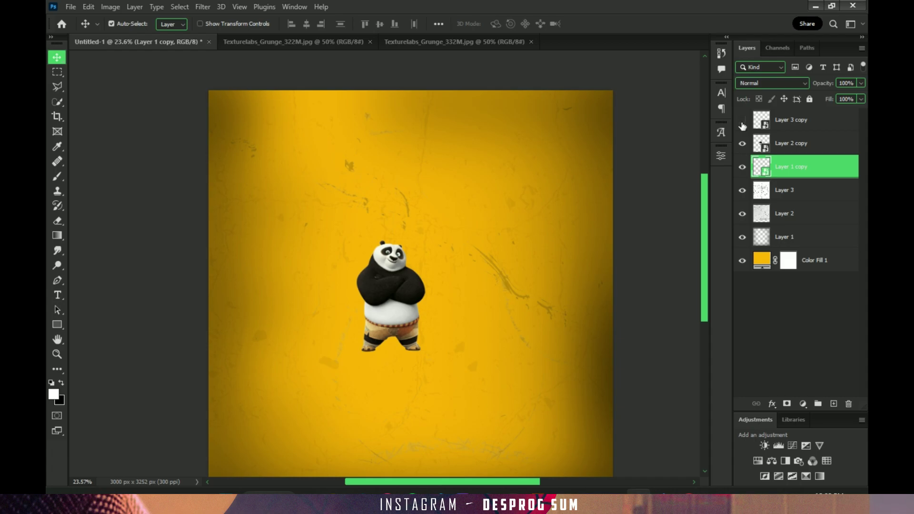
Scale Po up to about 273.54% and centre him on the poster.
left_click(742, 121)
key("ctrl+t")
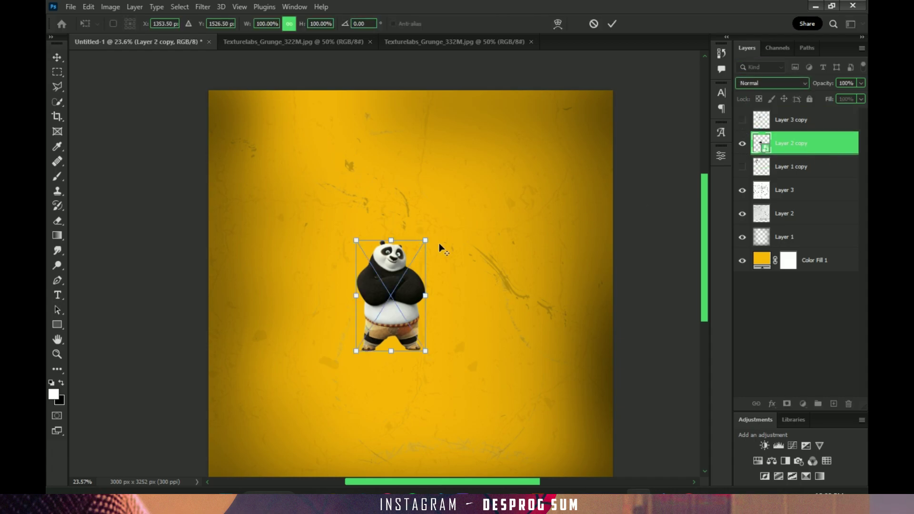
left_click_drag(439, 245, 530, 159)
mouse_move(533, 233)
left_mouse_down()
mouse_move(514, 192)
mouse_move(526, 208)
left_mouse_up()
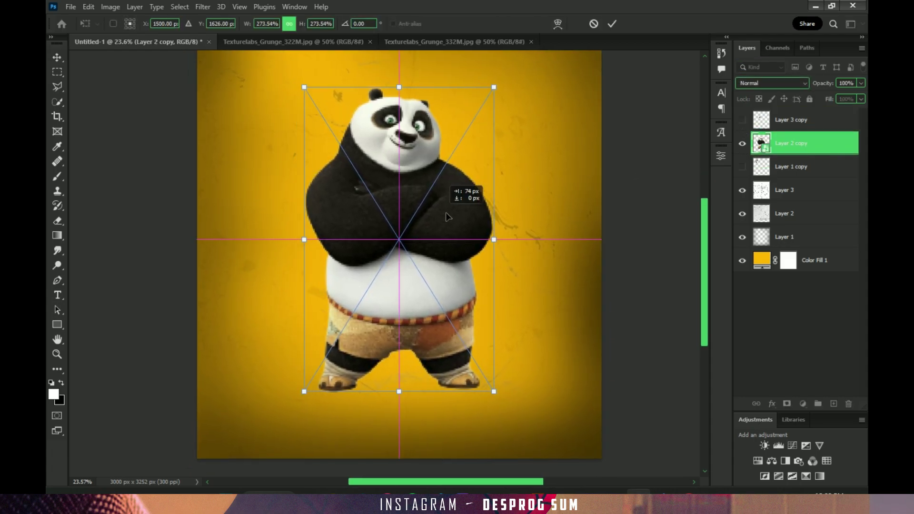
left_click(612, 24)
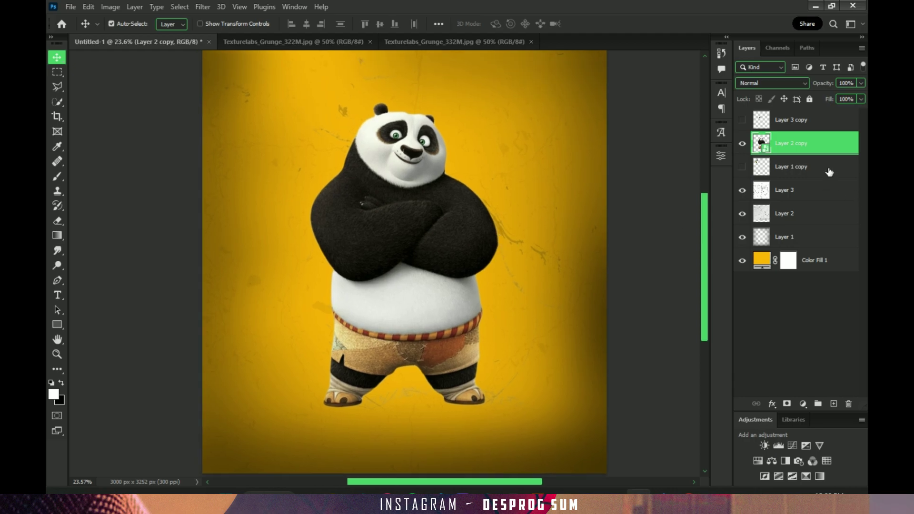
Move Layer 1 copy above the Po layer and add a new empty Layer 4.
left_click_drag(830, 172, 818, 131)
left_click(812, 191)
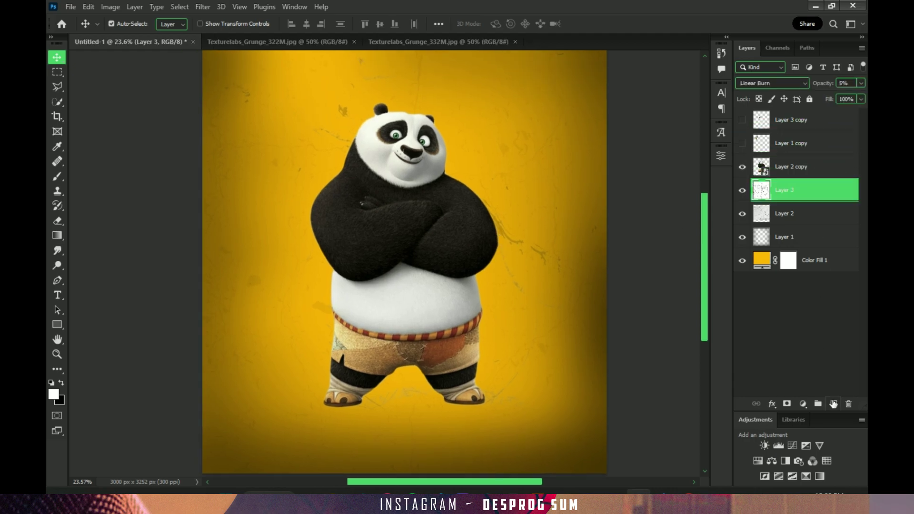
left_click(833, 404)
Set up the Brush tool with black paint and a soft round tip.
scroll(455, 376, "up", 2)
key("b")
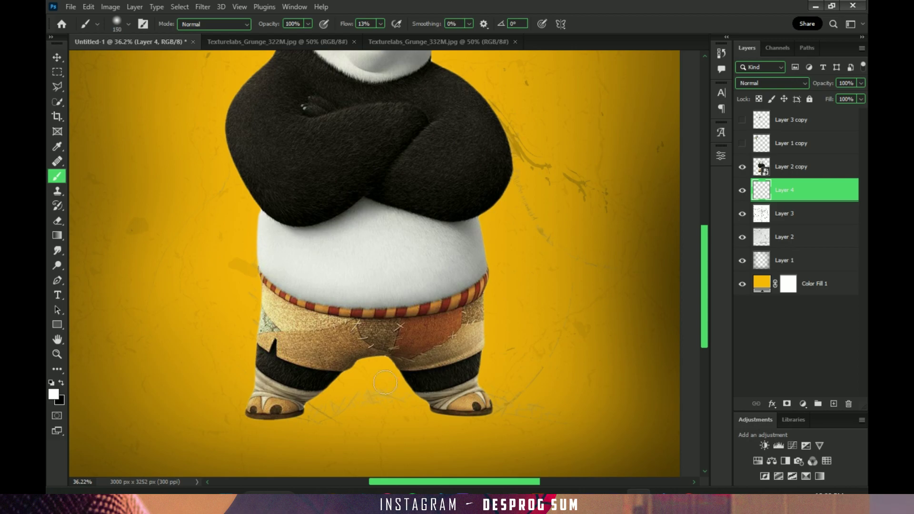
key("x")
right_click(359, 350)
double_click(338, 422)
scroll(429, 402, "up", 1)
scroll(429, 402, "up", 2)
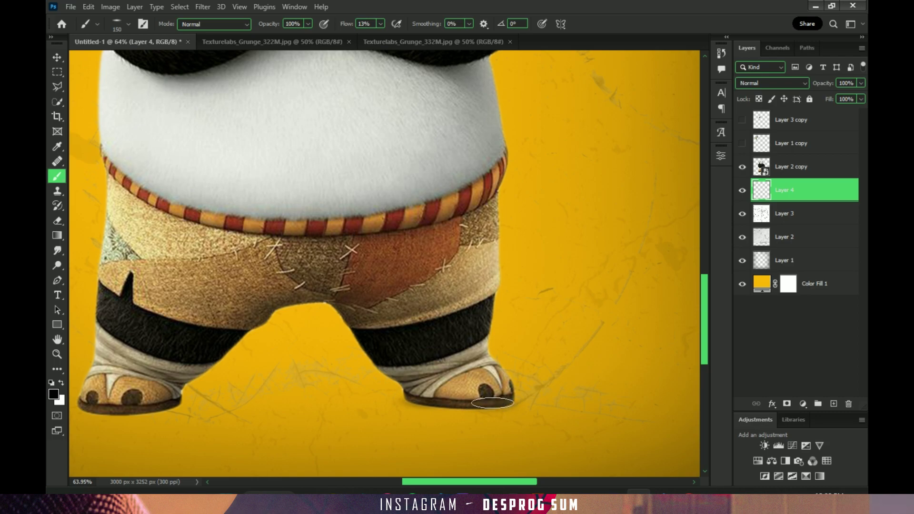
Paint soft shadows under the right and left feet with a 200 px brush.
left_click_drag(502, 407, 467, 408)
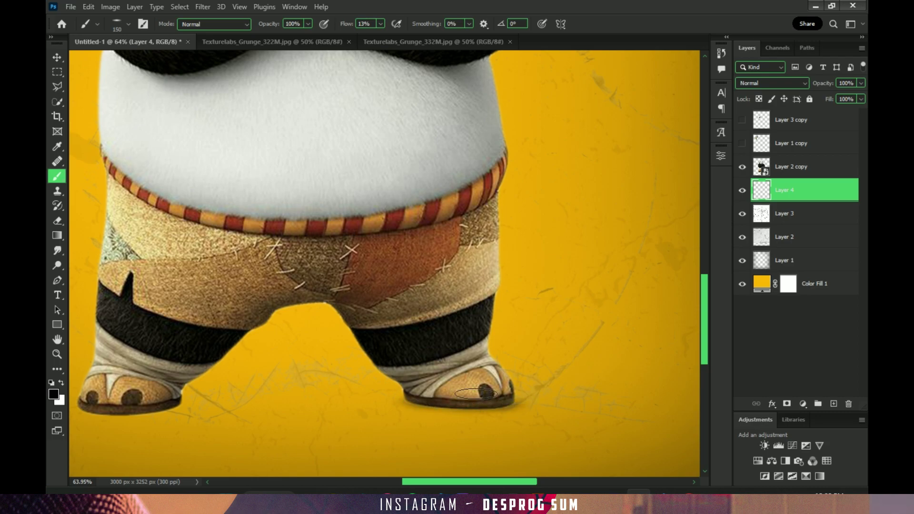
key("bracketright")
key("bracketright")
key("bracketright")
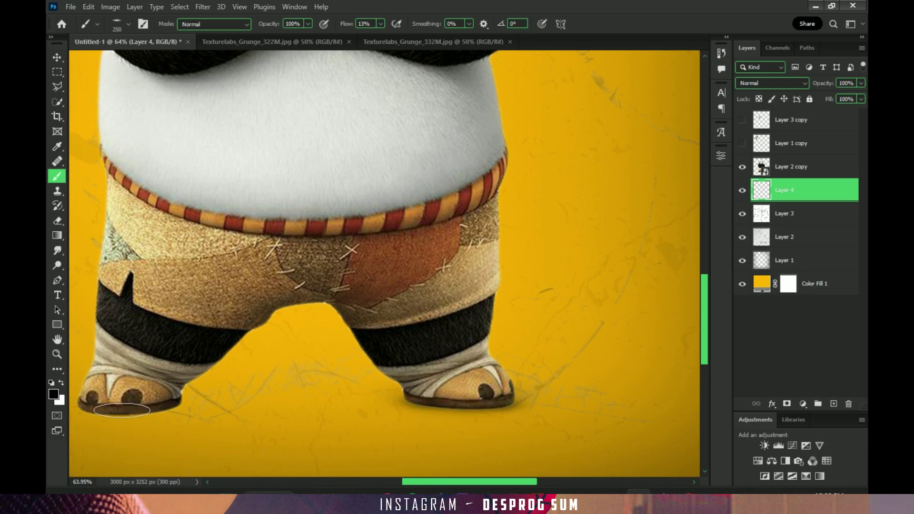
key("bracketleft")
left_click_drag(98, 409, 187, 408)
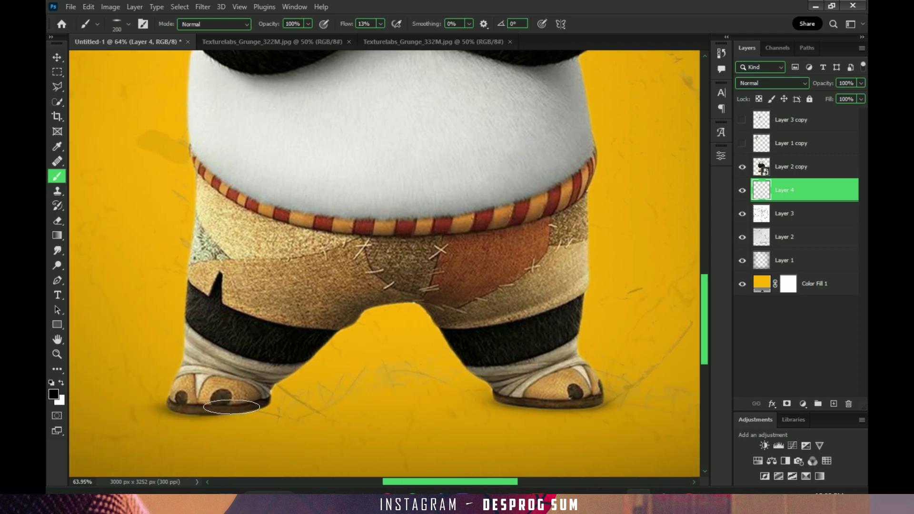
mouse_move(250, 404)
left_mouse_down()
mouse_move(302, 408)
mouse_move(210, 402)
left_mouse_up()
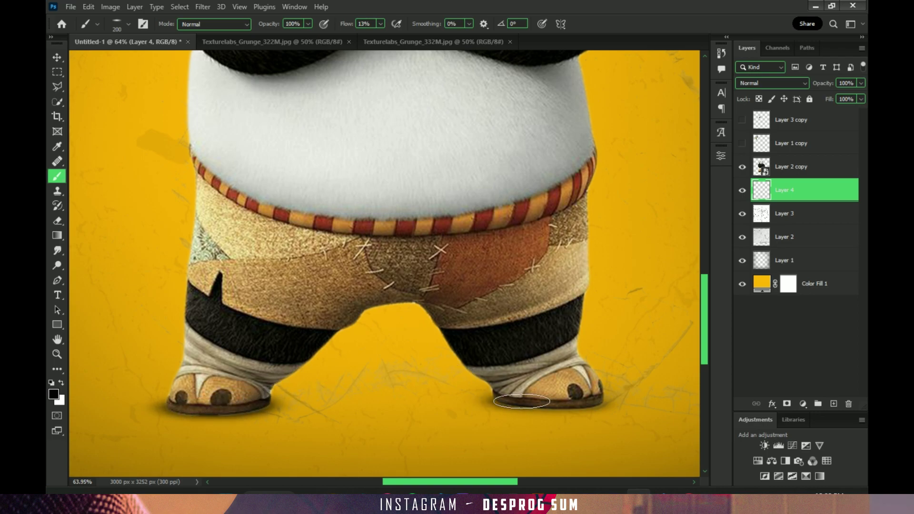
Paint a broad 700 px shadow between the feet, then select the Po layer.
key("bracketright")
key("bracketright")
key("bracketright")
key("bracketright")
key("bracketright")
key("bracketright")
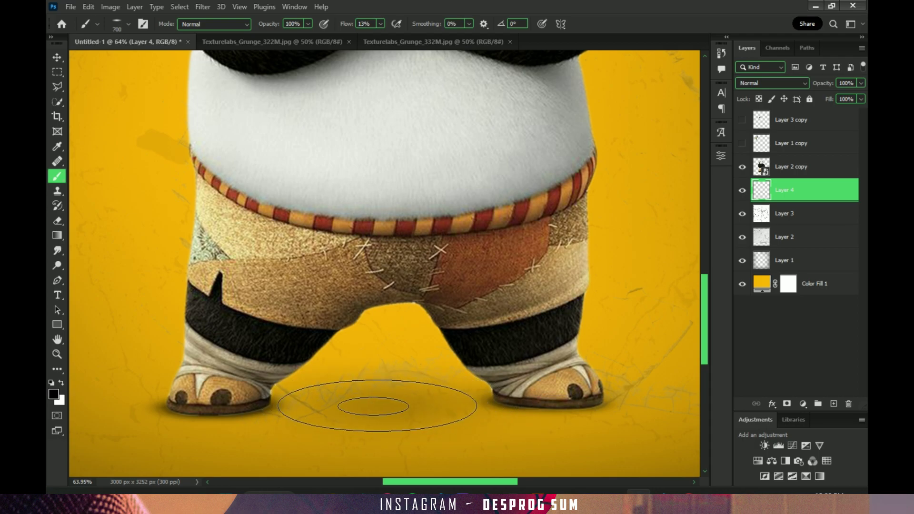
mouse_move(377, 406)
left_mouse_down()
mouse_move(408, 408)
mouse_move(347, 408)
mouse_move(337, 419)
left_mouse_up()
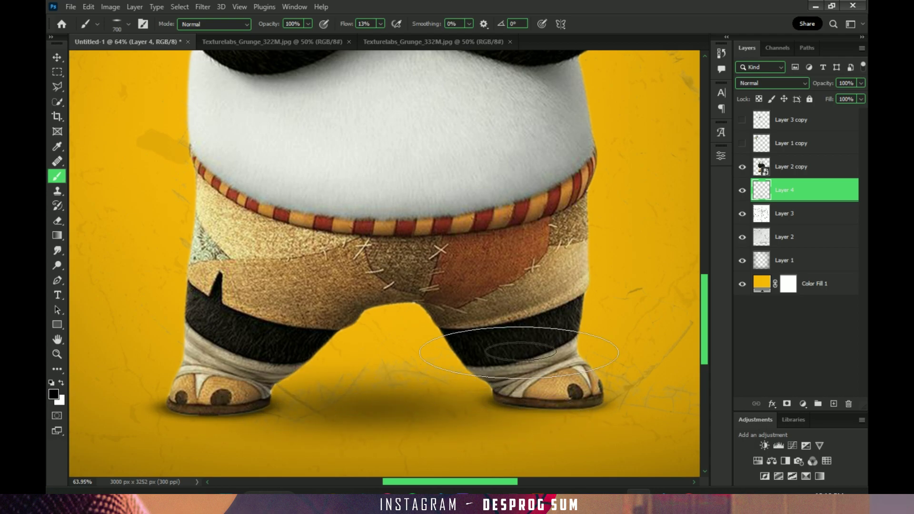
scroll(425, 255, "down", 5)
scroll(425, 255, "up", 3)
scroll(425, 255, "up", 2)
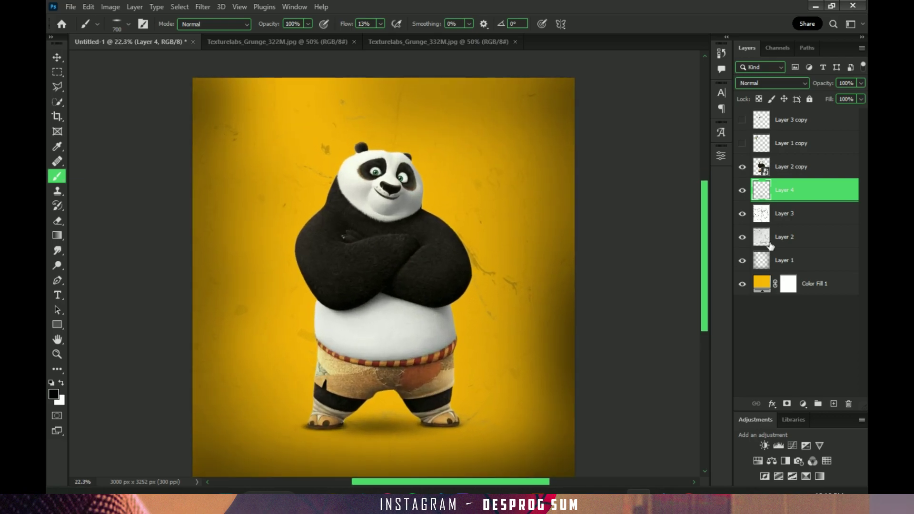
left_click(804, 173)
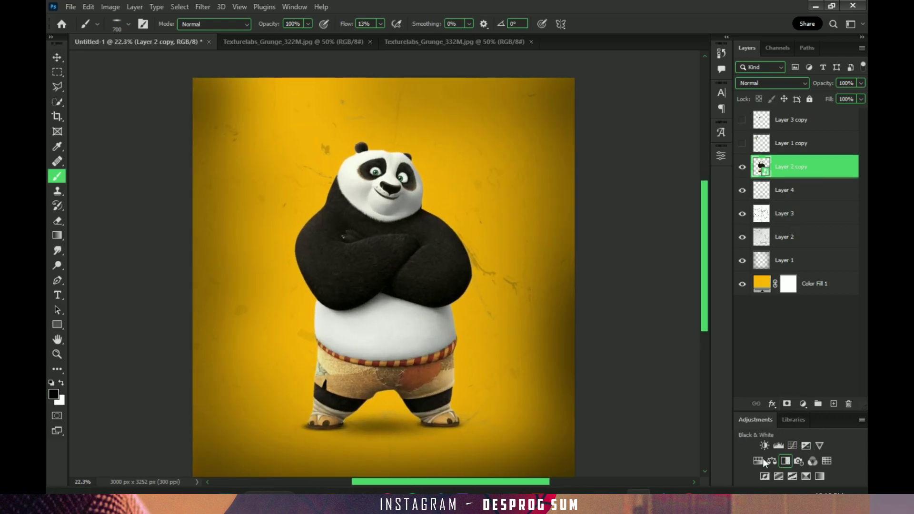
Add a Levels adjustment clipped to Po, with the output white level lowered.
left_click(779, 445)
left_click_drag(690, 304, 638, 305)
left_click(623, 345)
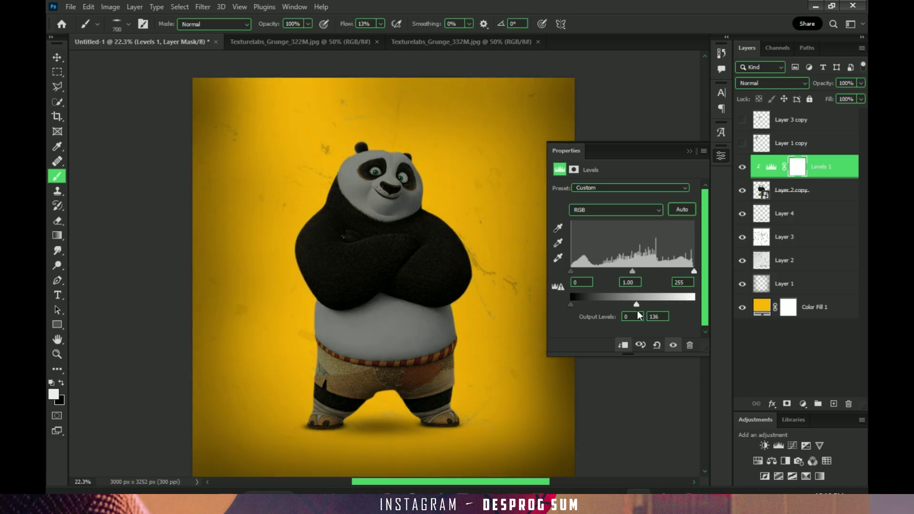
left_click(689, 151)
Add an Exposure adjustment clipped to Po, raised to +1.44.
left_click(806, 446)
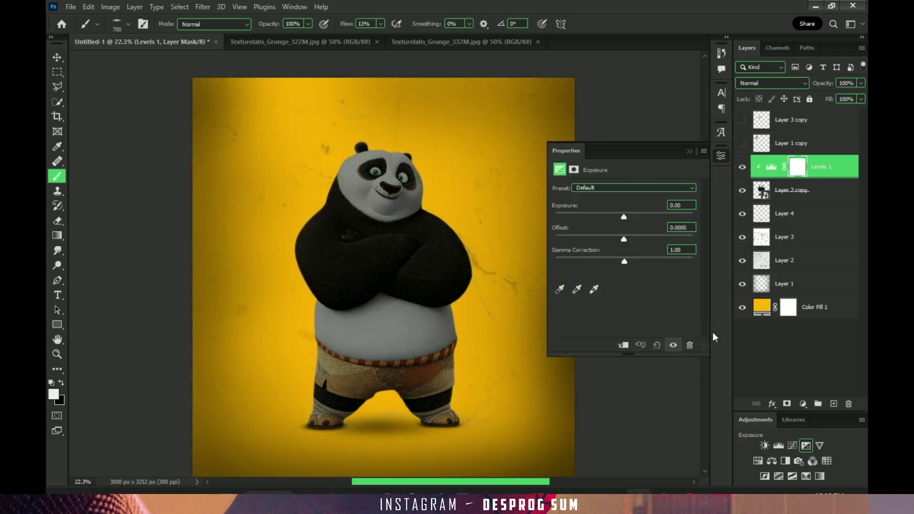
left_click_drag(625, 215, 646, 217)
left_click(623, 345)
Invert the Exposure 1 mask to black and pick a small soft round brush.
left_click(690, 151)
key("ctrl+i")
scroll(380, 181, "up", 3)
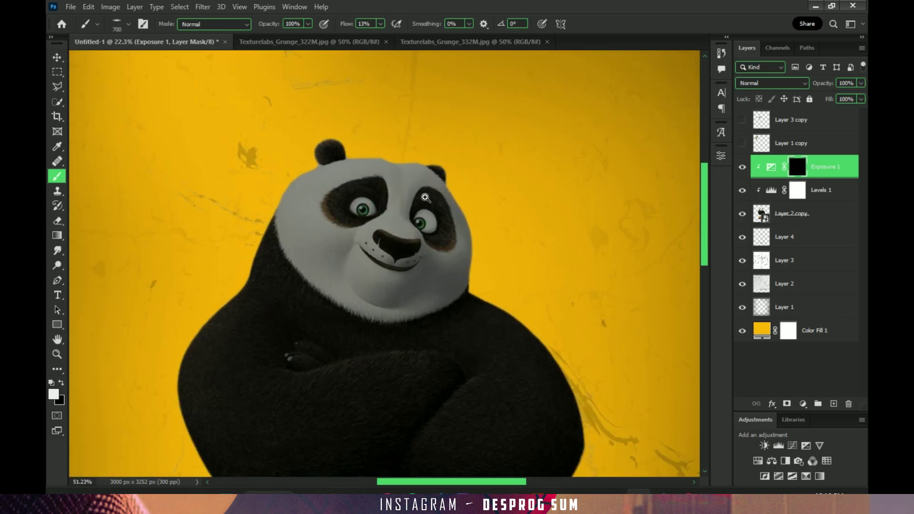
right_click(468, 304)
double_click(465, 295)
scroll(289, 185, "up", 3)
Paint the Exposure mask along the edge of Po's head.
mouse_move(298, 175)
left_mouse_down()
mouse_move(263, 214)
mouse_move(239, 292)
left_mouse_up()
left_click_drag(225, 345, 348, 189)
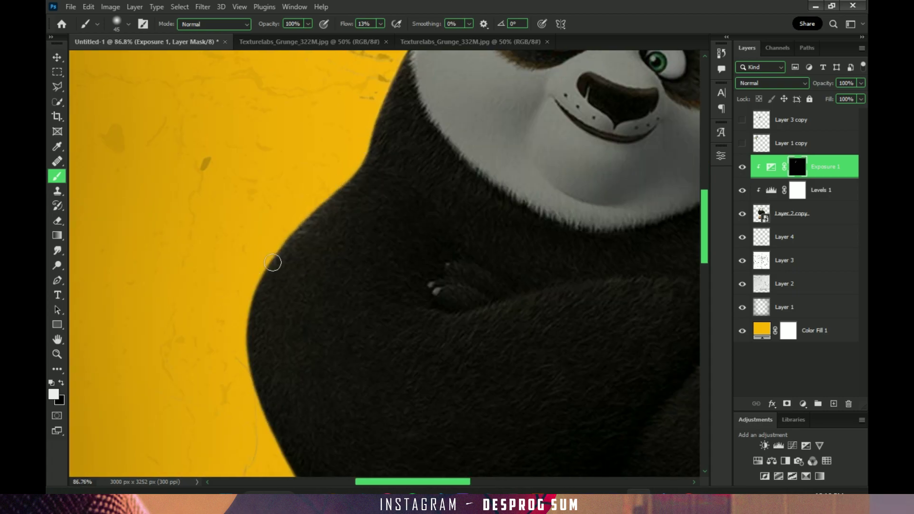
scroll(306, 325, "down", 3)
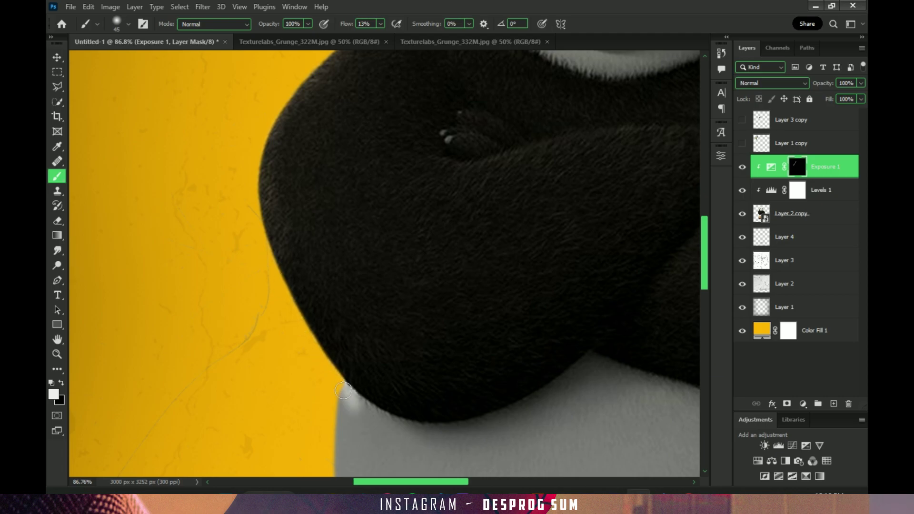
scroll(324, 311, "down", 2)
left_click_drag(325, 311, 330, 428)
scroll(331, 429, "down", 3)
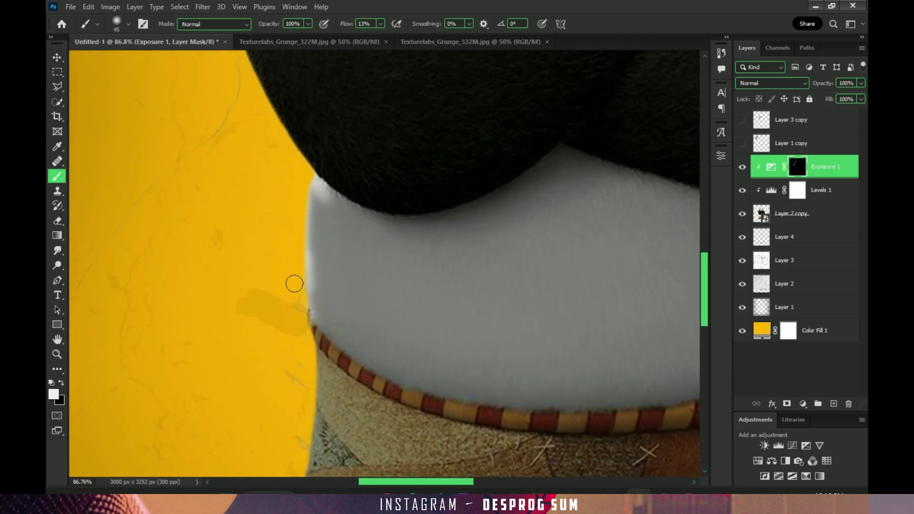
mouse_move(292, 286)
left_mouse_down()
mouse_move(397, 386)
mouse_move(428, 349)
mouse_move(337, 302)
left_mouse_up()
Paint white highlights down the left and right edges of Po's belly.
key("x")
mouse_move(282, 200)
left_mouse_down()
mouse_move(316, 210)
mouse_move(306, 212)
mouse_move(298, 302)
left_mouse_up()
scroll(298, 302, "down", 3)
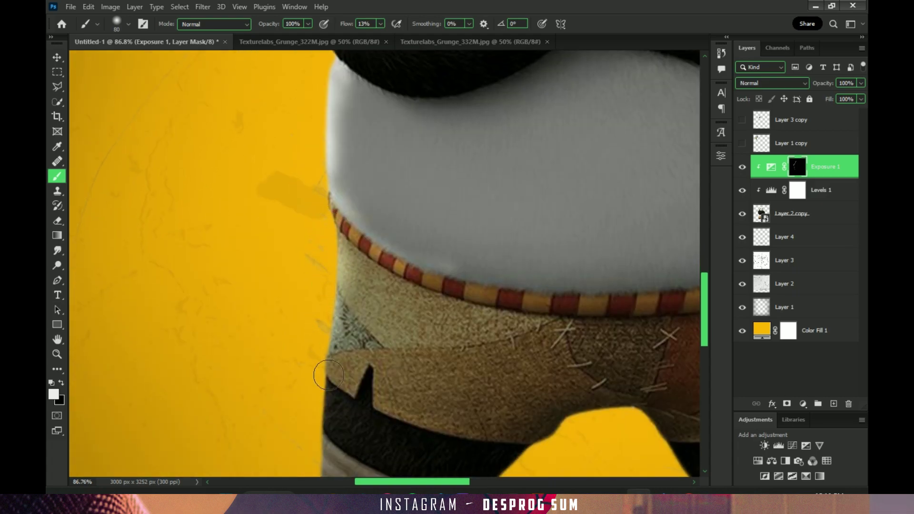
scroll(323, 318, "down", 2)
scroll(428, 376, "right", 5)
scroll(378, 382, "up", 2)
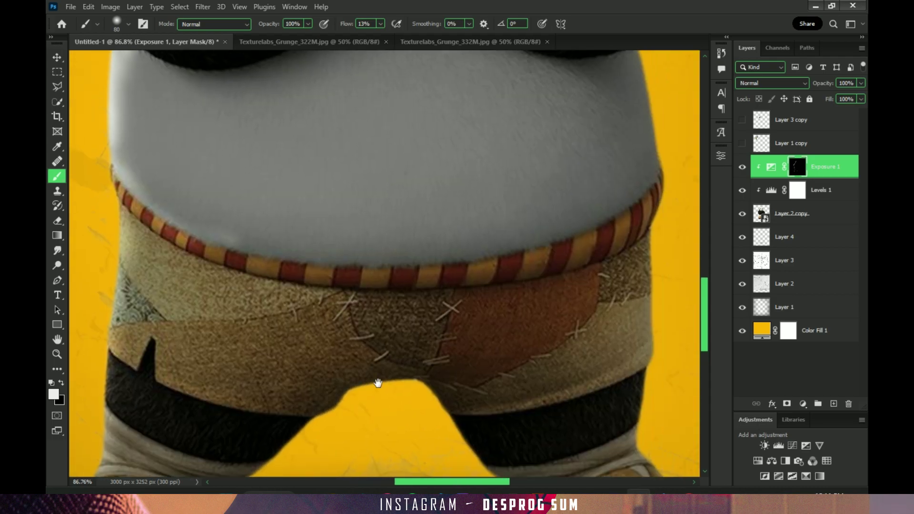
scroll(468, 166, "up", 2)
mouse_move(475, 122)
left_mouse_down()
mouse_move(478, 298)
mouse_move(495, 382)
left_mouse_up()
Brighten the top of Po's head and the forehead between his eyes.
scroll(495, 382, "down", 3)
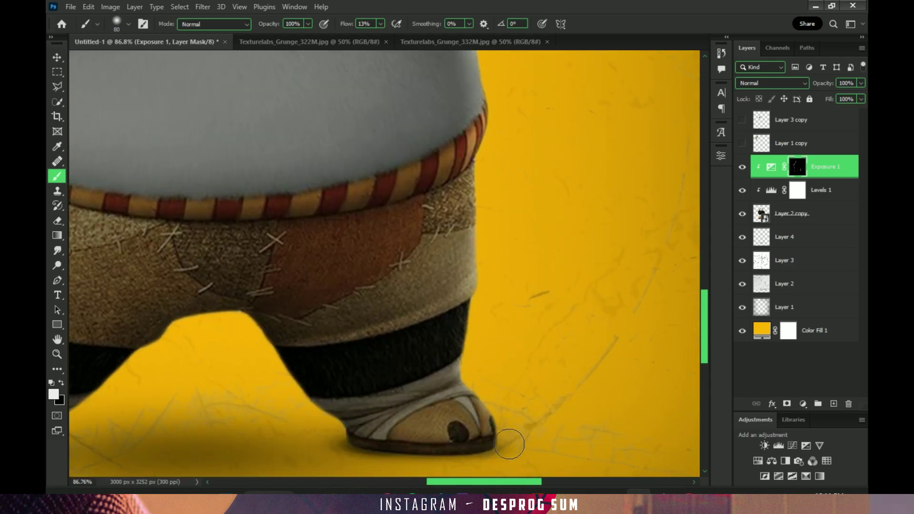
scroll(496, 400, "up", 4)
scroll(486, 387, "up", 2)
scroll(539, 201, "up", 4)
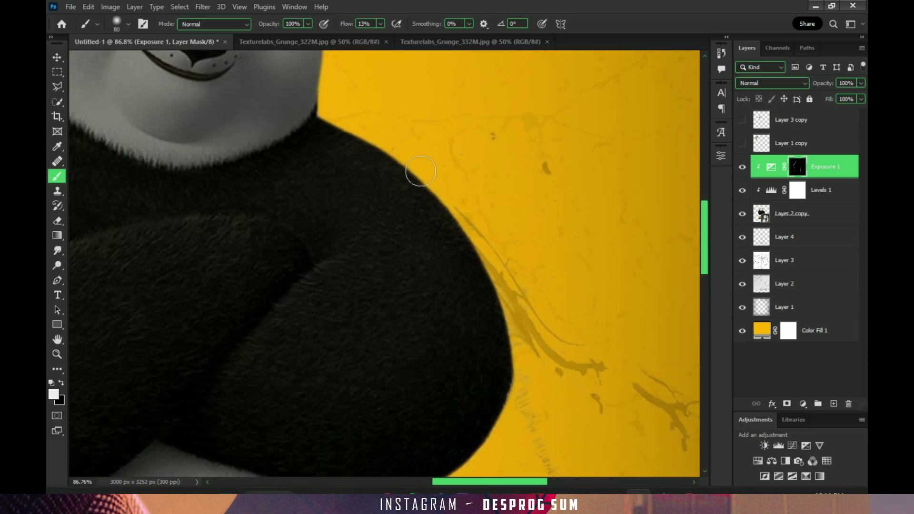
left_click_drag(361, 120, 378, 207)
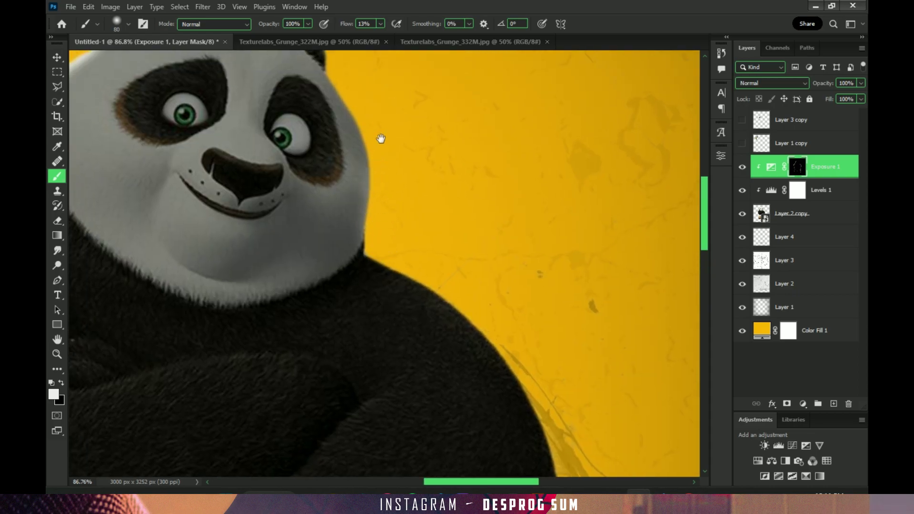
left_click_drag(379, 139, 411, 280)
mouse_move(344, 154)
left_mouse_down()
mouse_move(129, 143)
mouse_move(132, 176)
mouse_move(87, 239)
mouse_move(170, 202)
mouse_move(177, 242)
left_mouse_up()
key("x")
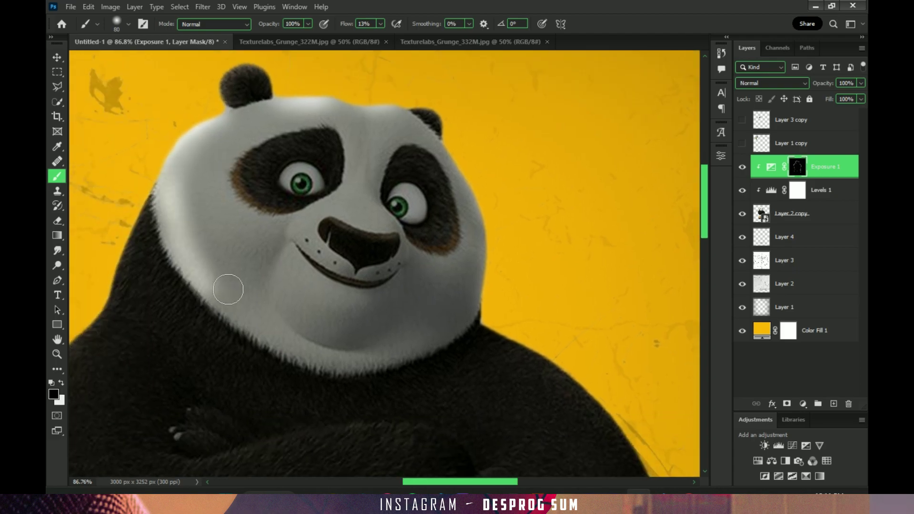
left_click_drag(228, 287, 171, 195)
key("x")
left_click_drag(367, 127, 381, 137)
key("x")
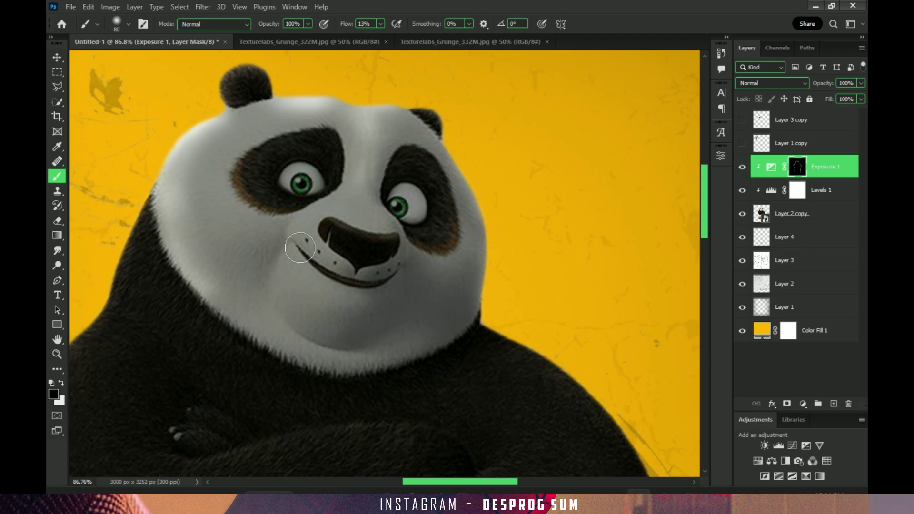
Brighten both cheeks in white, then darken the upper-left edge of the head.
key("x")
key("x")
key("x")
left_click_drag(231, 230, 260, 238)
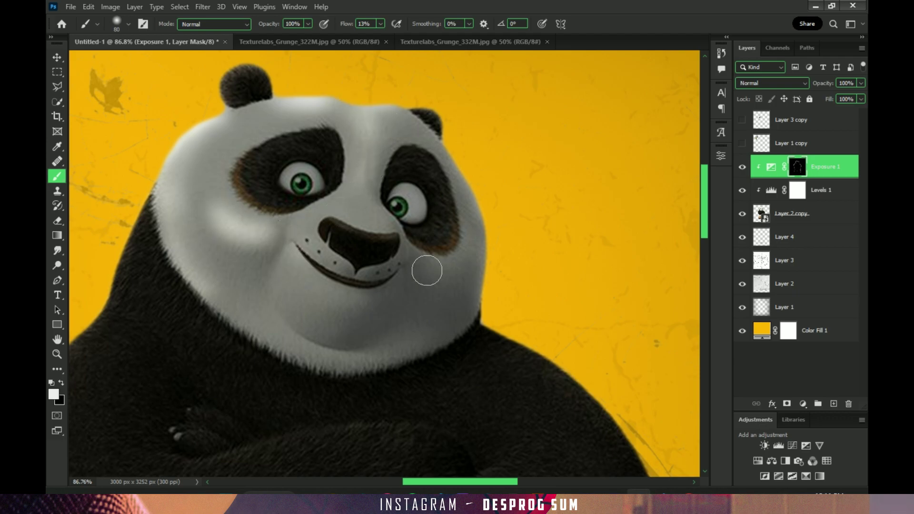
mouse_move(426, 268)
left_mouse_down()
mouse_move(476, 200)
mouse_move(415, 261)
left_mouse_up()
mouse_move(248, 238)
left_mouse_down()
mouse_move(213, 180)
mouse_move(261, 231)
left_mouse_up()
key("x")
left_click_drag(177, 149, 198, 203)
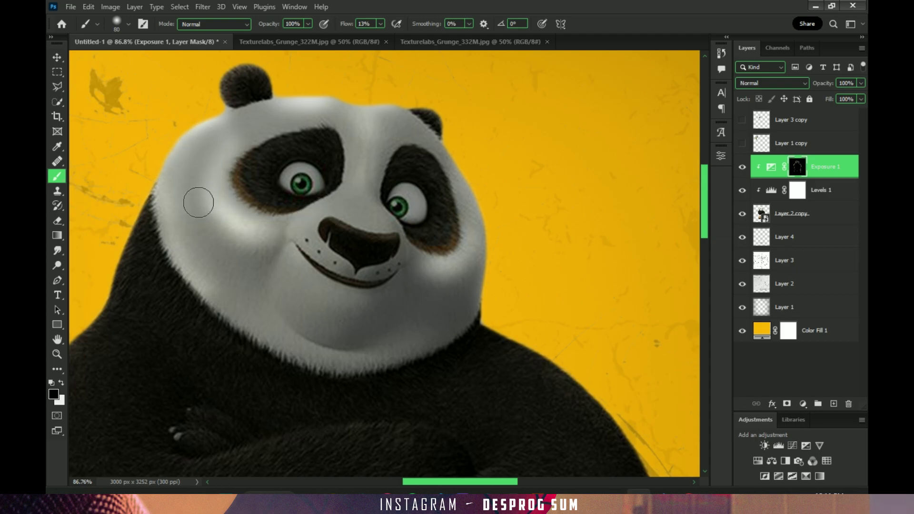
scroll(333, 135, "down", 3)
scroll(345, 125, "down", 3)
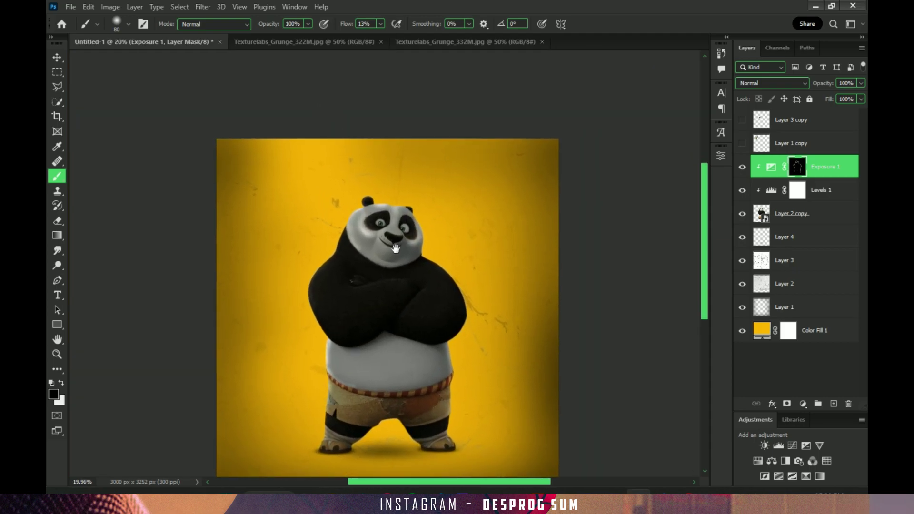
Select Layer 4, switch to the Pen tool and close the extra grunge texture document.
scroll(397, 270, "down", 2)
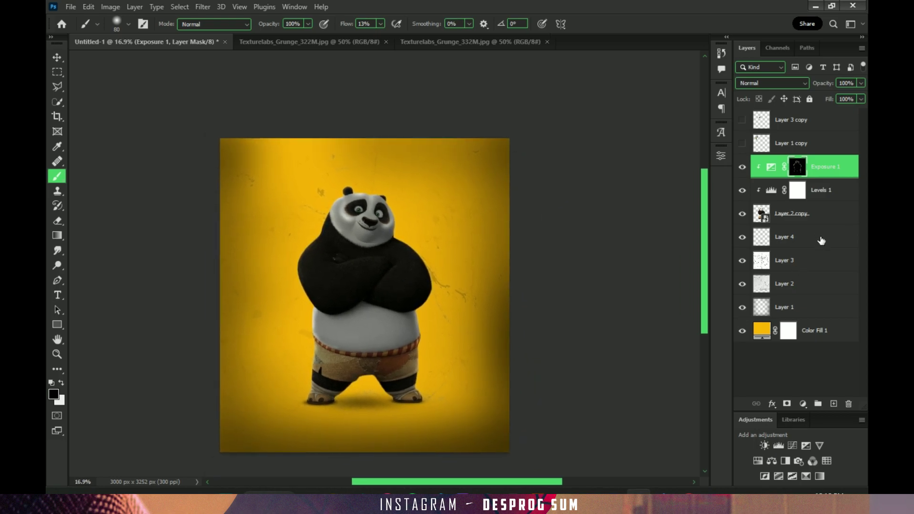
left_click(822, 241)
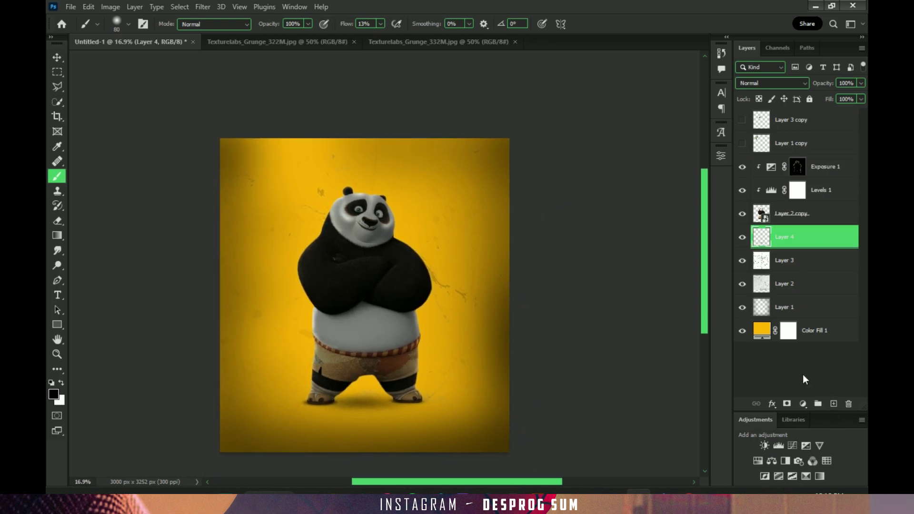
key("p")
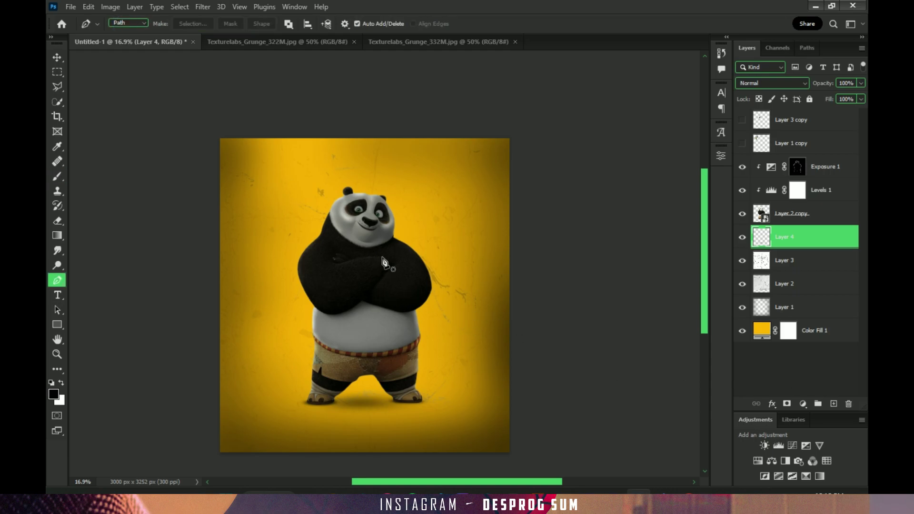
left_click(495, 42)
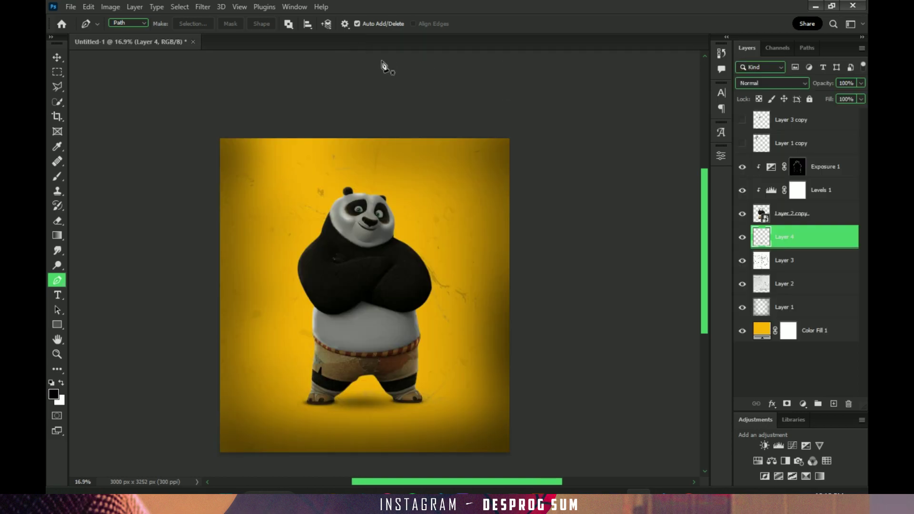
Open Texturelabs_InkPaint_382M from the texture folder on the Media Data drive.
key("ctrl+o")
scroll(366, 158, "down", 5)
scroll(366, 158, "down", 5)
scroll(95, 181, "down", 5)
left_click(100, 186)
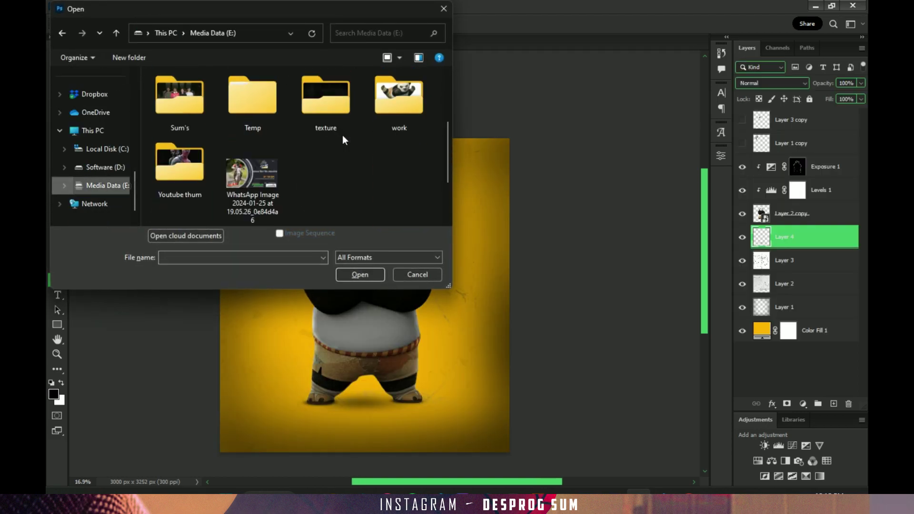
double_click(333, 119)
scroll(350, 128, "down", 3)
scroll(353, 131, "down", 3)
scroll(354, 122, "down", 3)
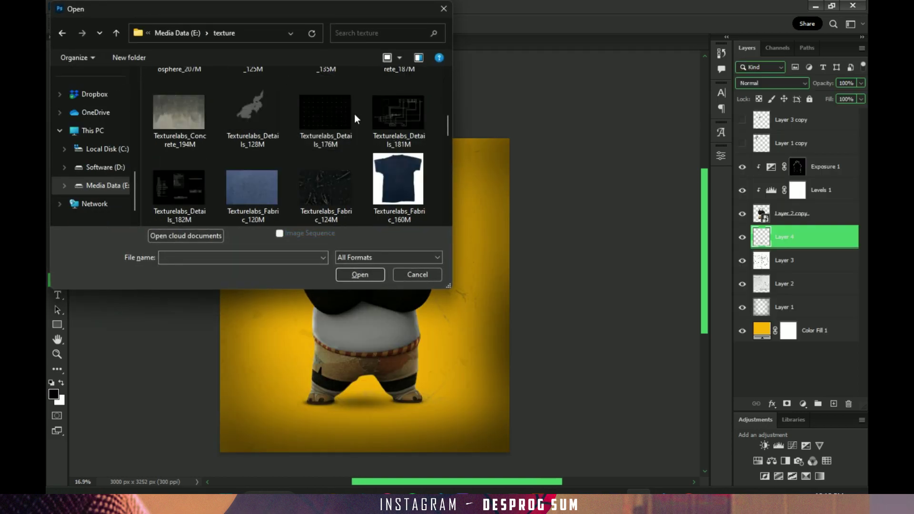
scroll(367, 111, "down", 3)
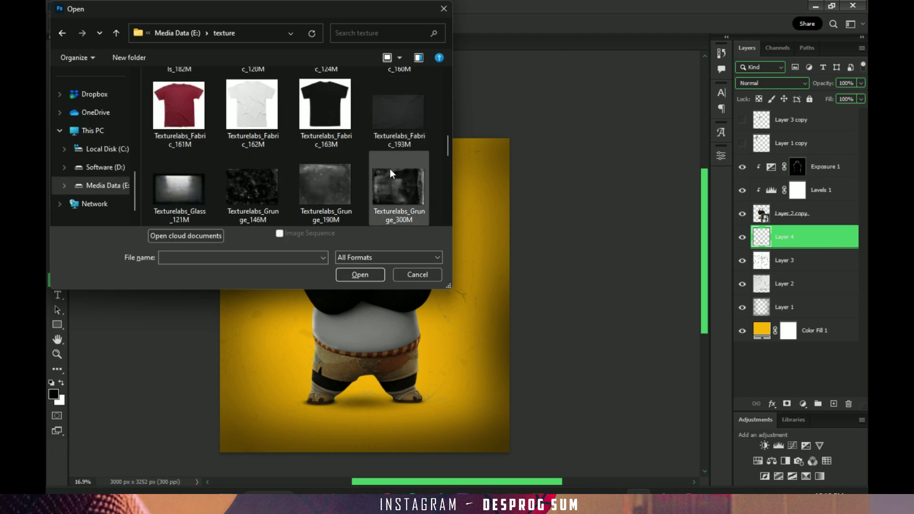
scroll(390, 168, "down", 3)
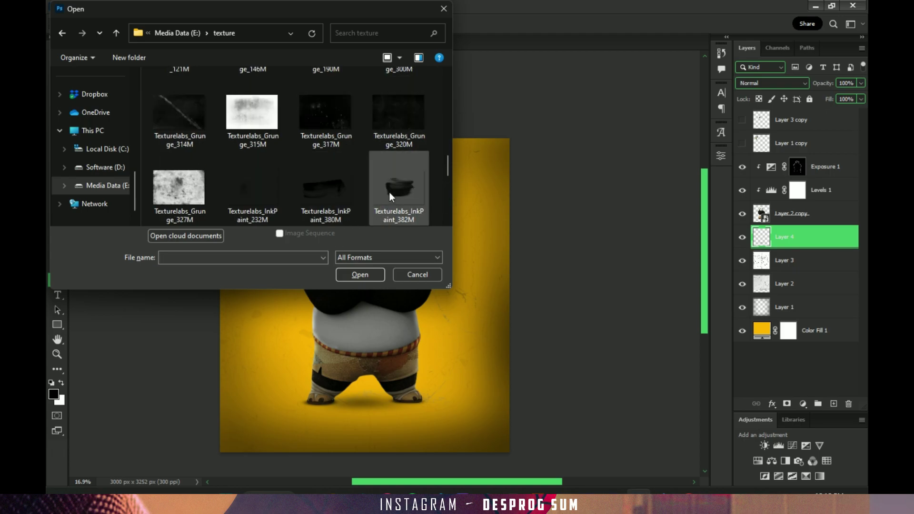
left_click(390, 192)
left_click(360, 274)
Bring the ink stroke into the poster and scale it across Po's shoulders.
mouse_move(357, 169)
left_mouse_down()
mouse_move(239, 90)
mouse_move(468, 263)
left_mouse_up()
key("ctrl+t")
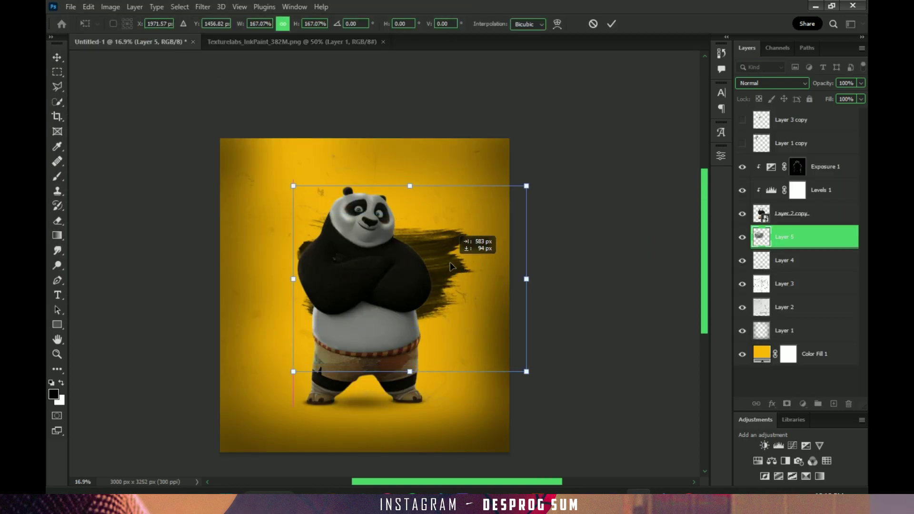
mouse_move(404, 257)
left_mouse_down()
mouse_move(436, 262)
mouse_move(519, 176)
left_mouse_up()
key("Return")
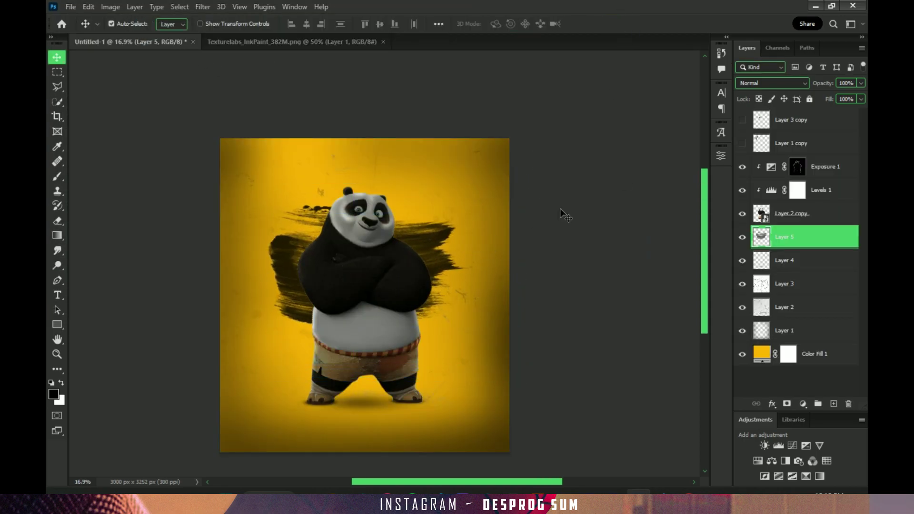
Give Layer 2 copy a drop shadow: 83 px distance, 79 px size, 21% opacity.
left_click(792, 210)
double_click(850, 214)
left_click(456, 226)
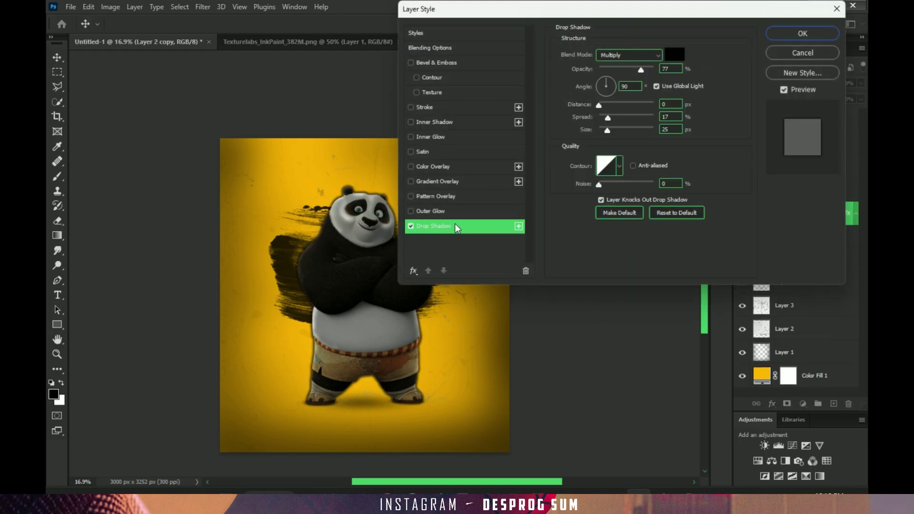
left_click_drag(408, 351, 408, 345)
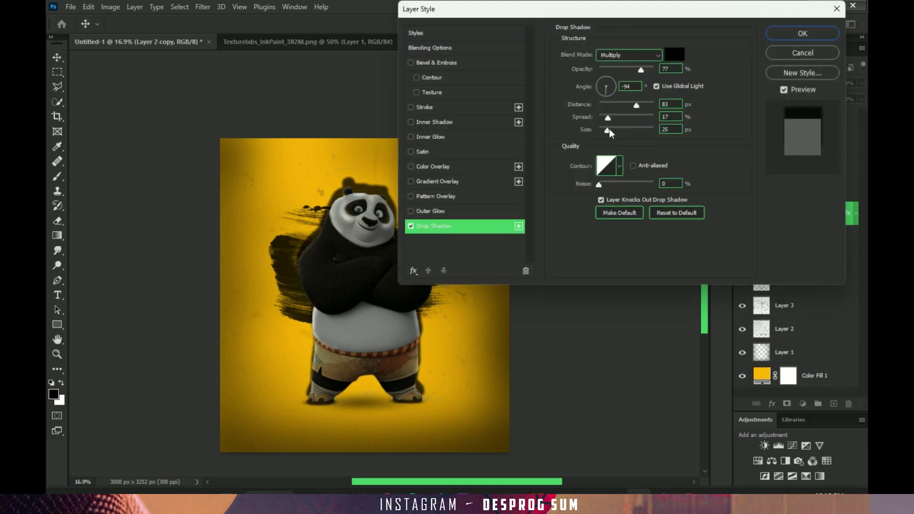
mouse_move(608, 131)
left_mouse_down()
mouse_move(619, 131)
mouse_move(600, 118)
left_mouse_up()
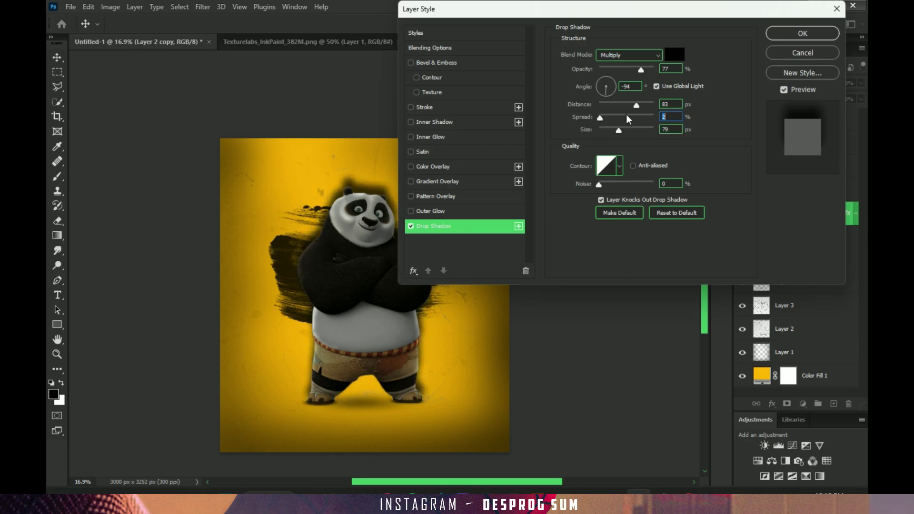
left_click_drag(642, 70, 611, 70)
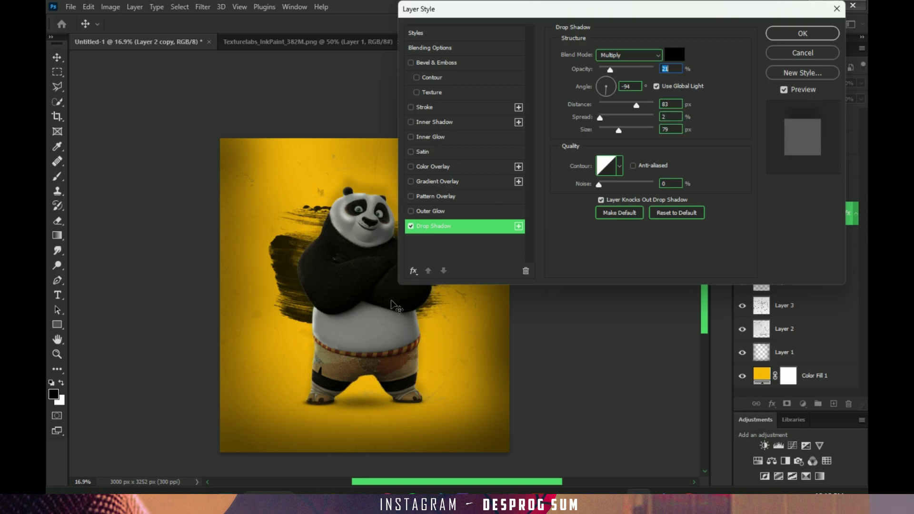
left_click_drag(338, 305, 335, 310)
left_click(803, 33)
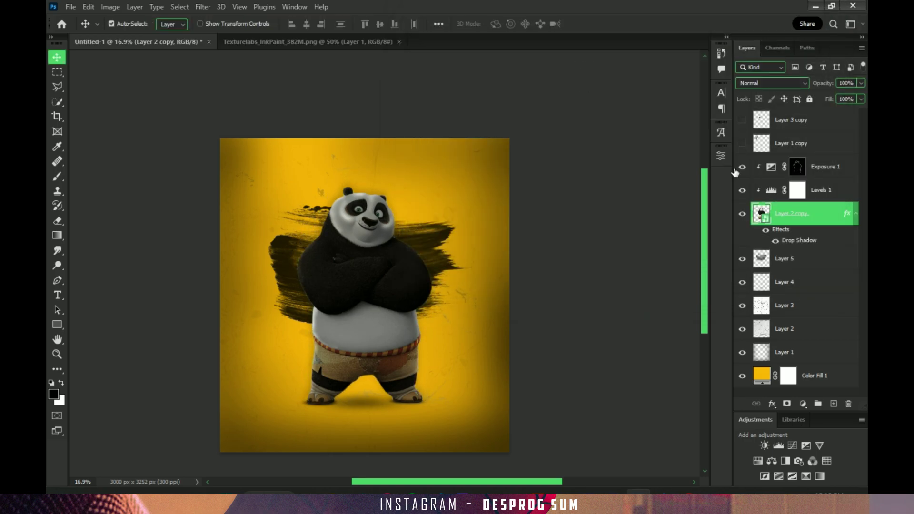
Duplicate Po's layer, then undo the extra copy.
key("ctrl+j")
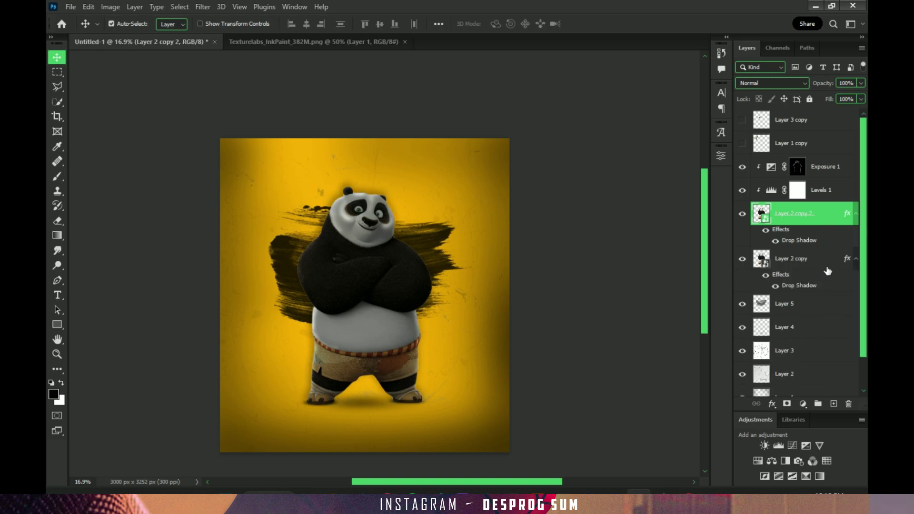
left_click(809, 259)
left_click(203, 6)
key("Escape")
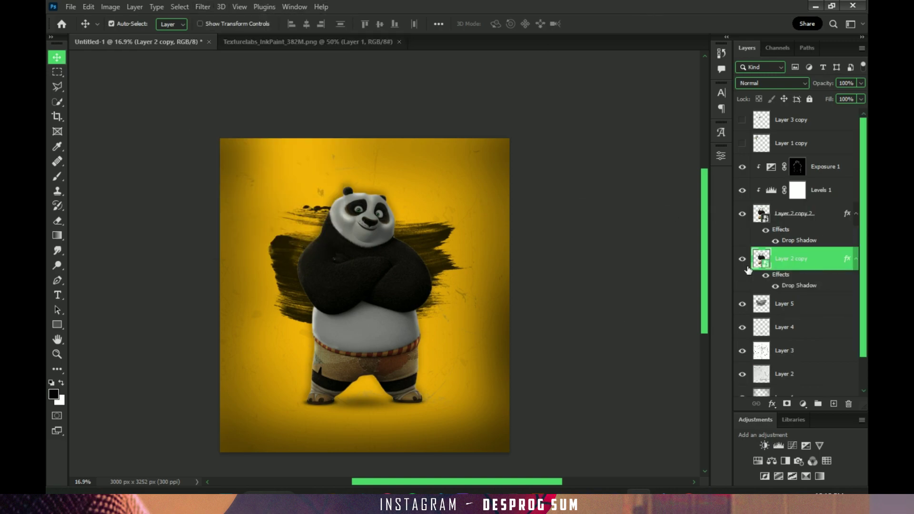
key("ctrl+z")
Show the small jumping Po, scale it to about 88%, move it down and tilt it about 17 degrees.
left_click(743, 145)
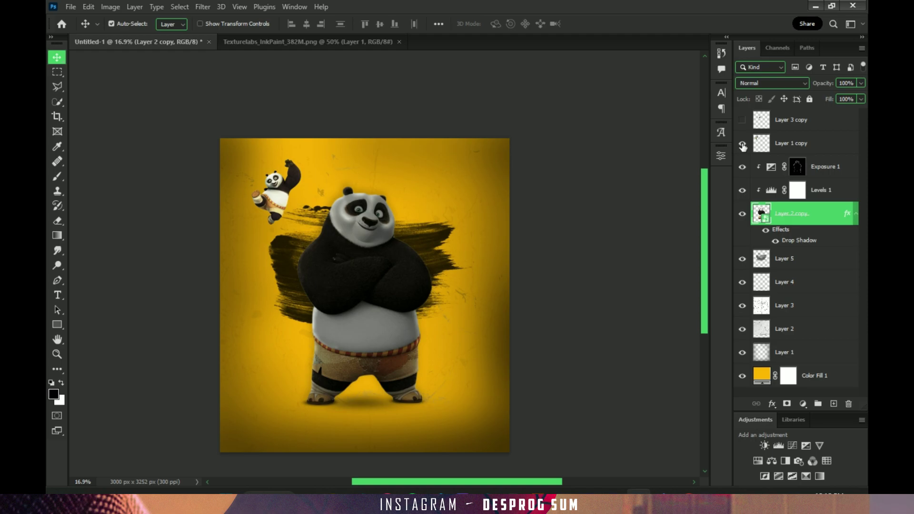
left_click(805, 143)
key("ctrl+t")
left_click_drag(302, 131, 296, 139)
left_click_drag(278, 184, 284, 204)
left_click_drag(317, 153, 310, 138)
left_click(611, 25)
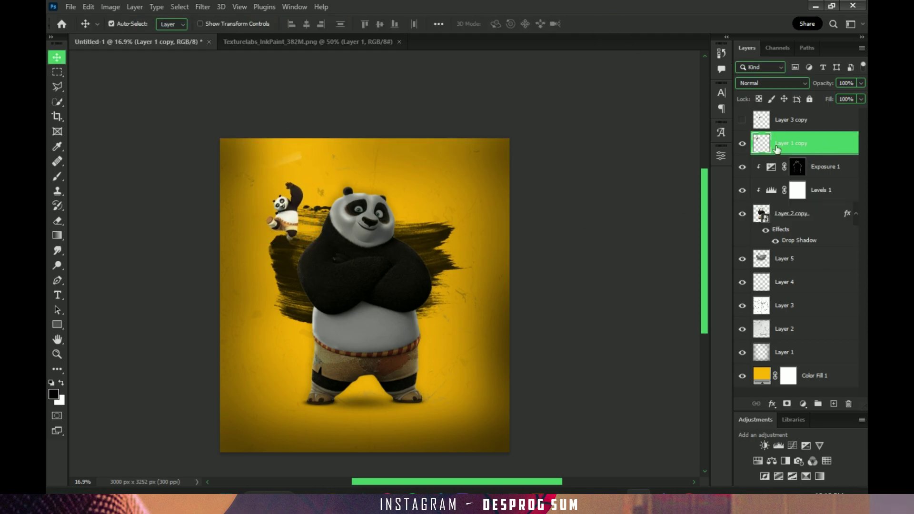
Show the second small Po and enlarge it beside the big Po's head.
left_click(743, 120)
key("ctrl+t")
left_click(612, 25)
left_click(805, 120)
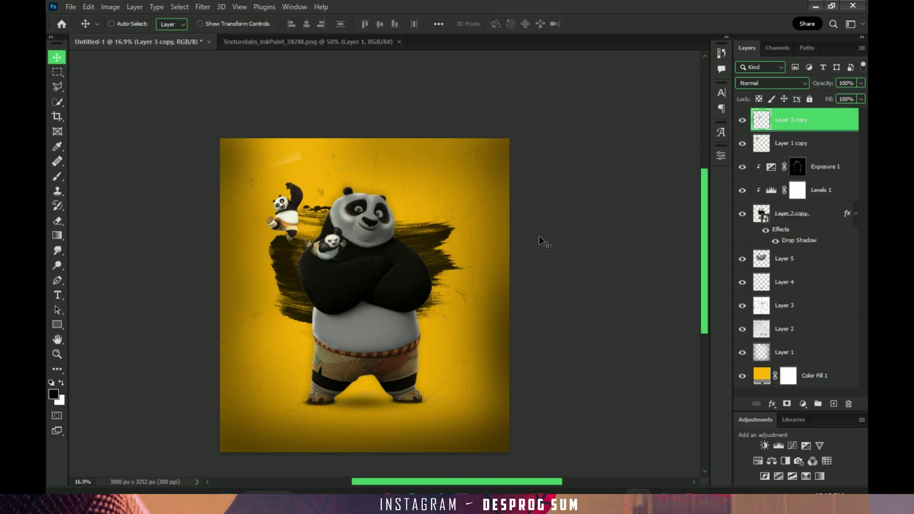
key("ctrl+t")
mouse_move(328, 243)
left_mouse_down()
mouse_move(431, 215)
mouse_move(463, 191)
left_mouse_up()
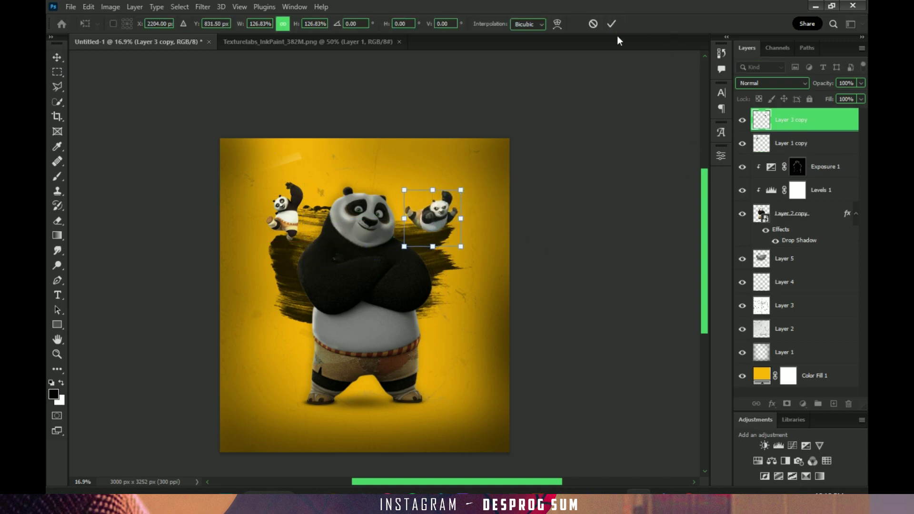
left_click(612, 25)
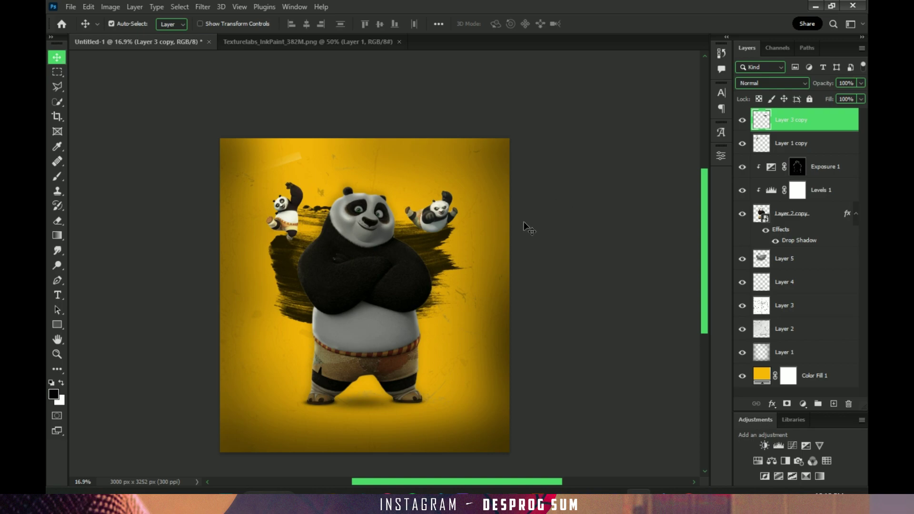
left_click(815, 144)
Clip a Levels layer to the left small Po, lowering output white to darken him.
left_click(779, 445)
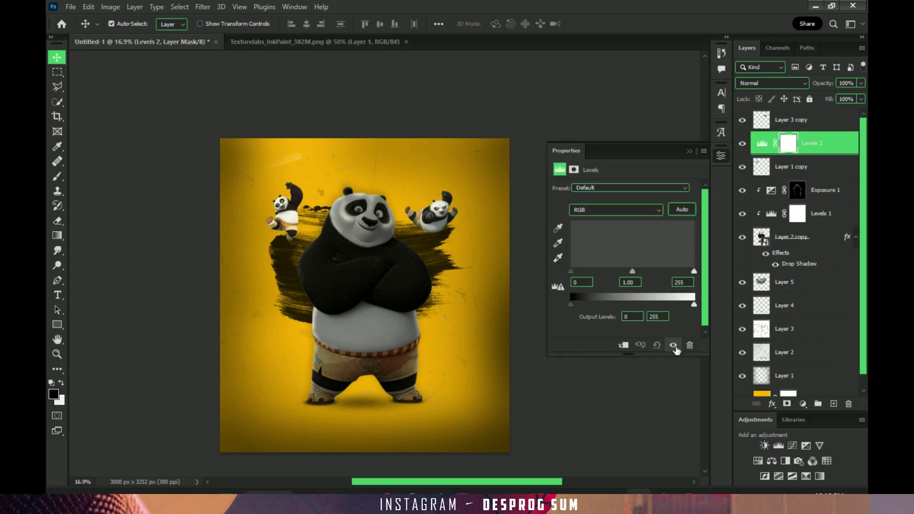
left_click_drag(694, 304, 636, 304)
left_click(623, 345)
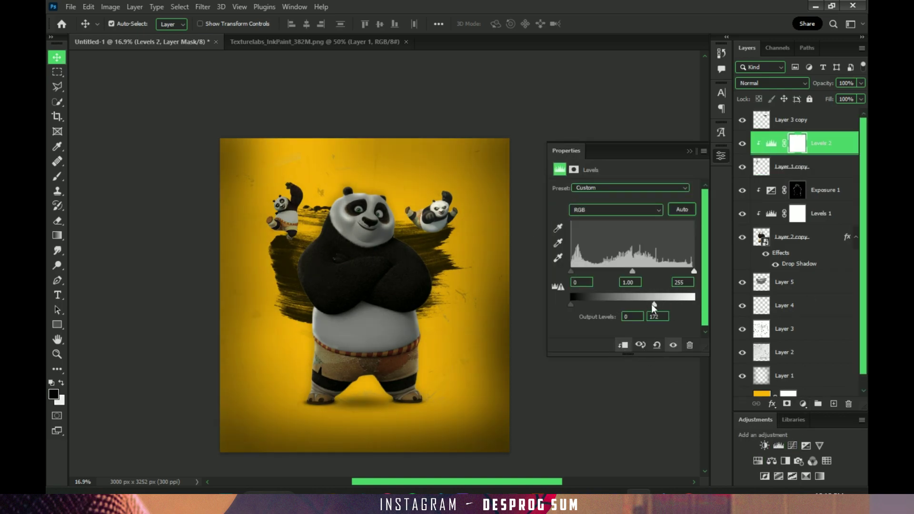
Clip a brightening Exposure layer above the Levels and invert its mask to black.
left_click(807, 446)
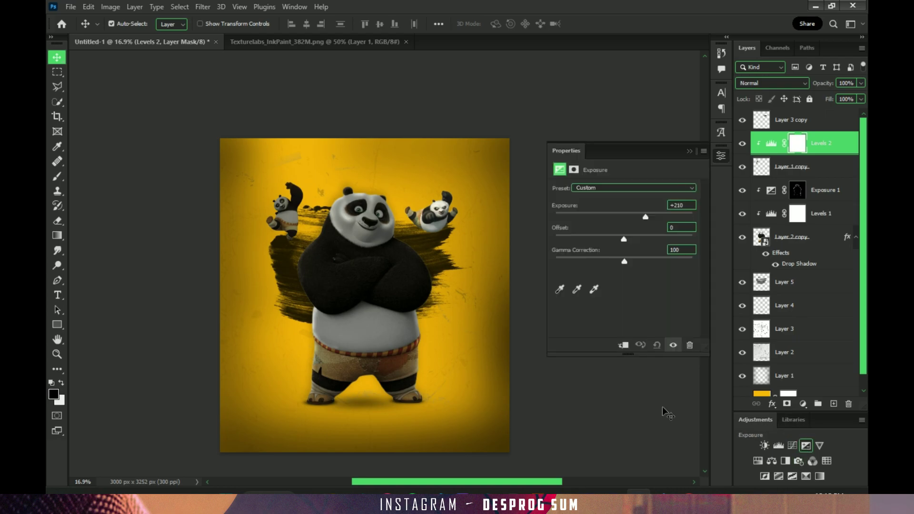
left_click(623, 345)
left_click_drag(625, 217, 632, 218)
left_click(690, 151)
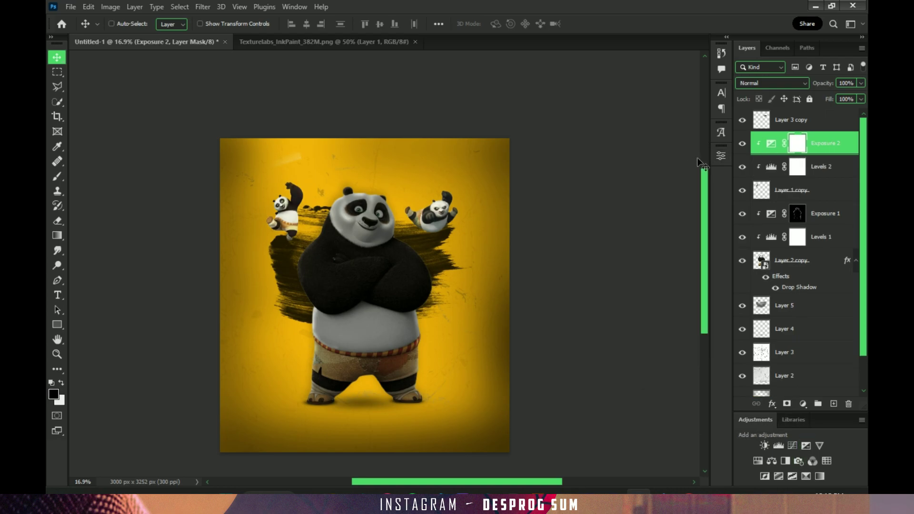
key("ctrl+i")
Paint a white highlight along the left edge of the small Po's raised leg.
key("b")
scroll(325, 244, "up", 3)
scroll(325, 244, "up", 3)
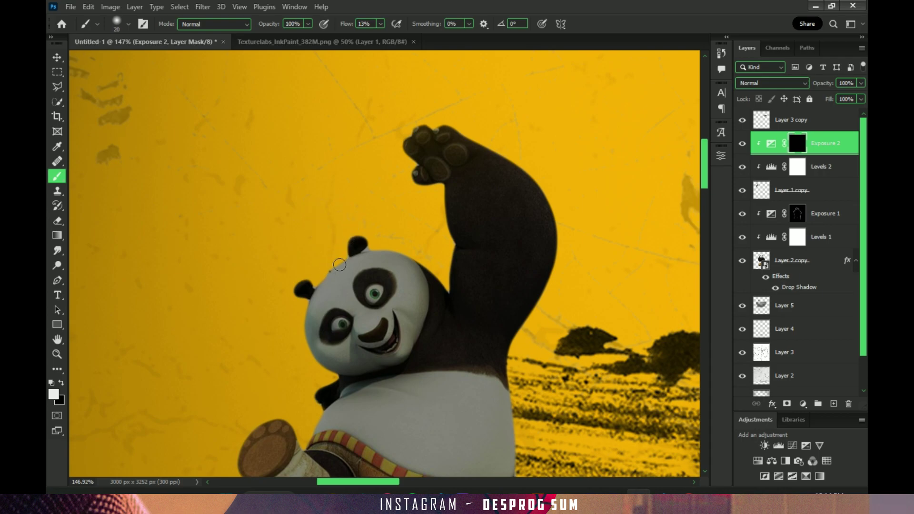
left_click_drag(414, 268, 355, 245)
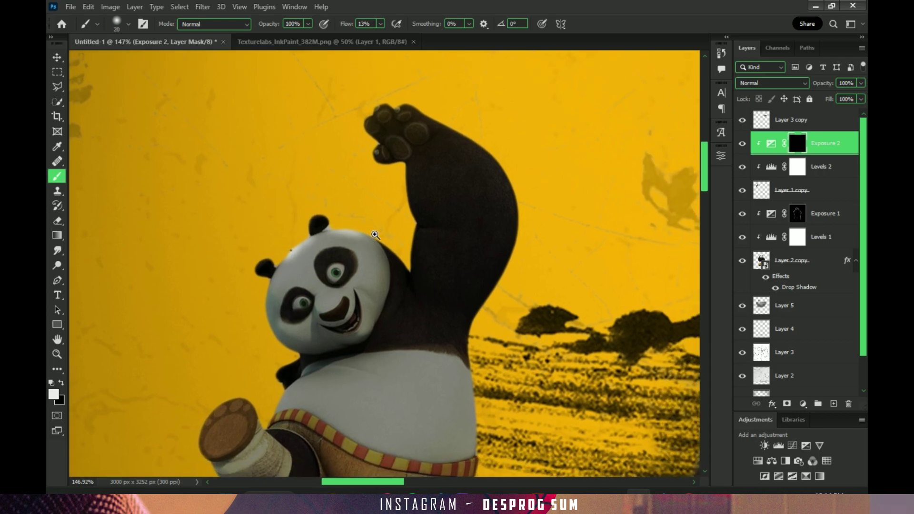
scroll(279, 233, "up", 1)
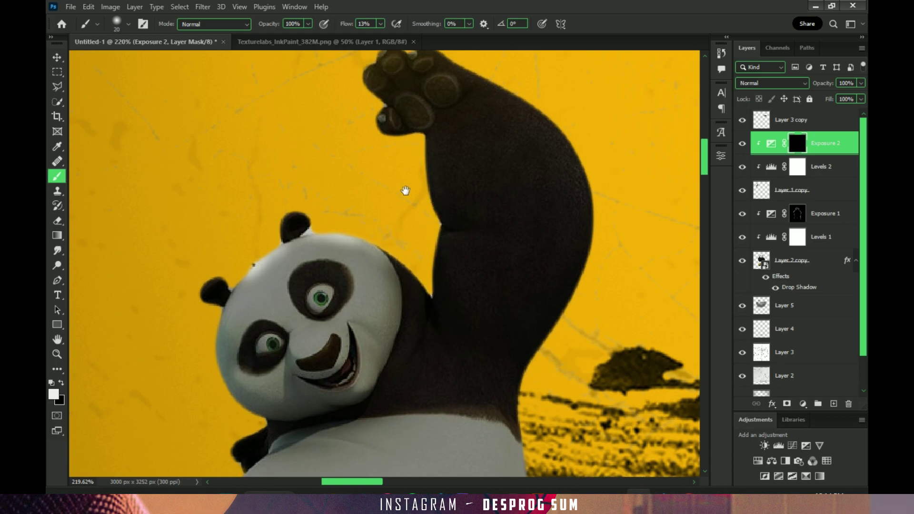
scroll(377, 152, "up", 2)
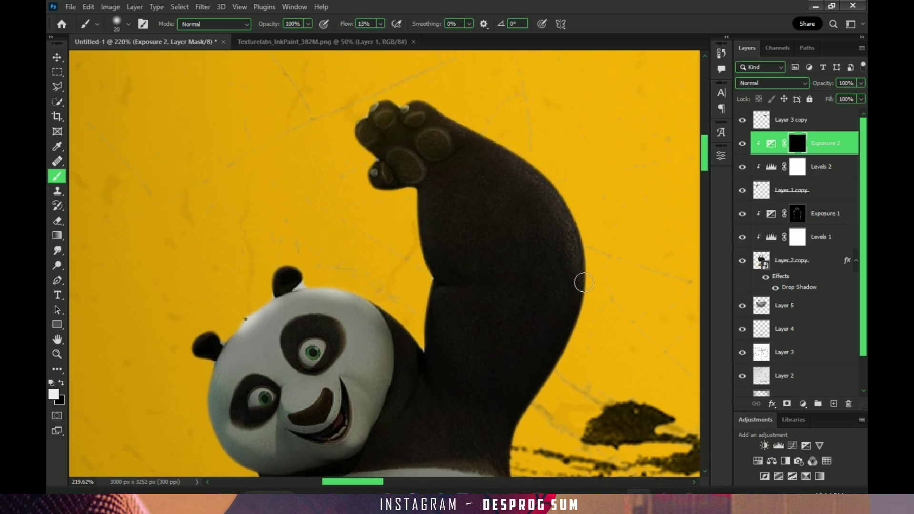
scroll(547, 267, "down", 5)
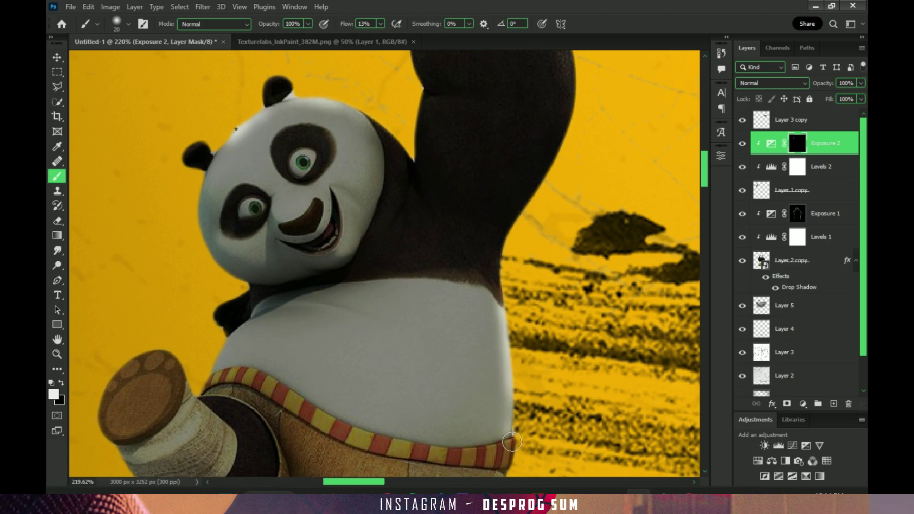
left_click_drag(504, 462, 505, 351)
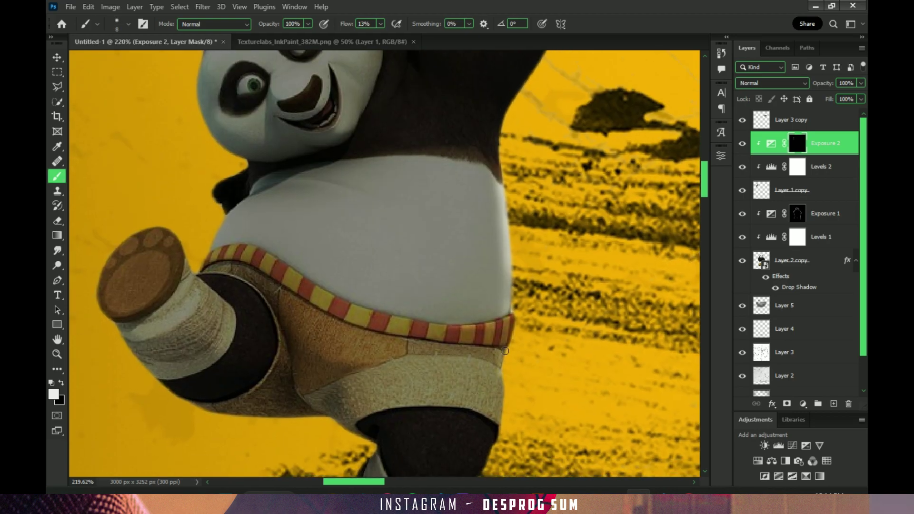
left_click_drag(505, 423, 505, 351)
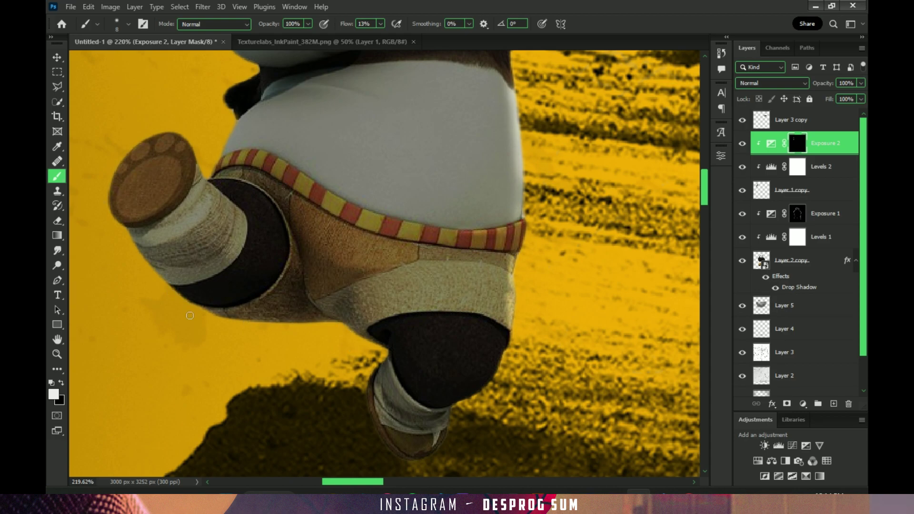
left_click_drag(190, 316, 135, 240)
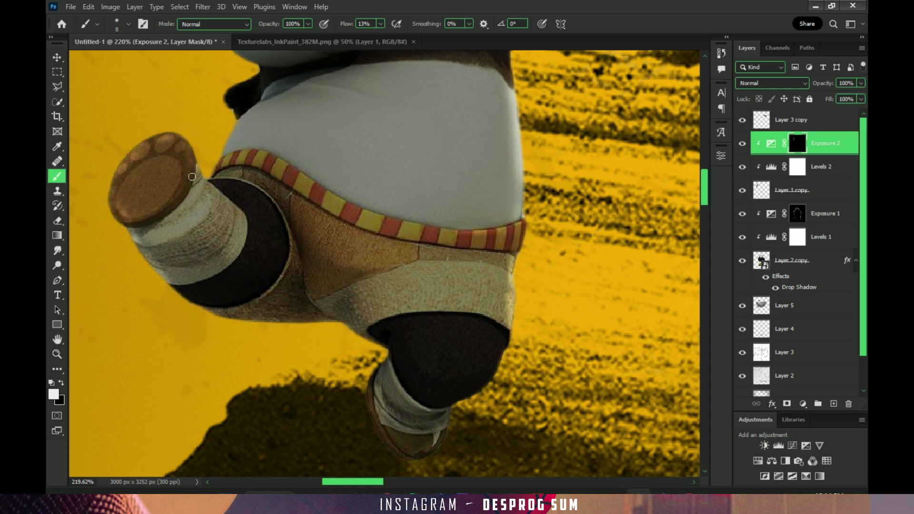
Brighten the left edge of the small Po's head with a slightly larger brush.
left_click_drag(231, 140, 240, 234)
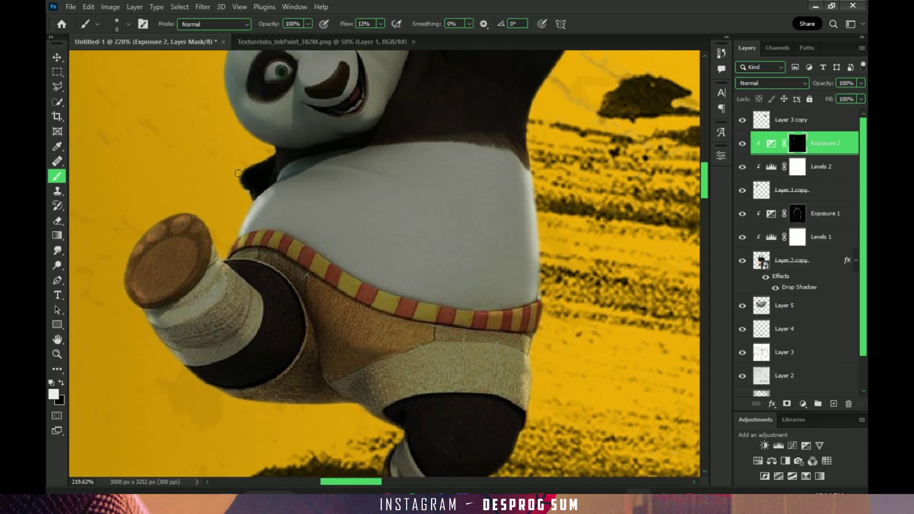
scroll(229, 110, "down", 2)
scroll(248, 112, "up", 4)
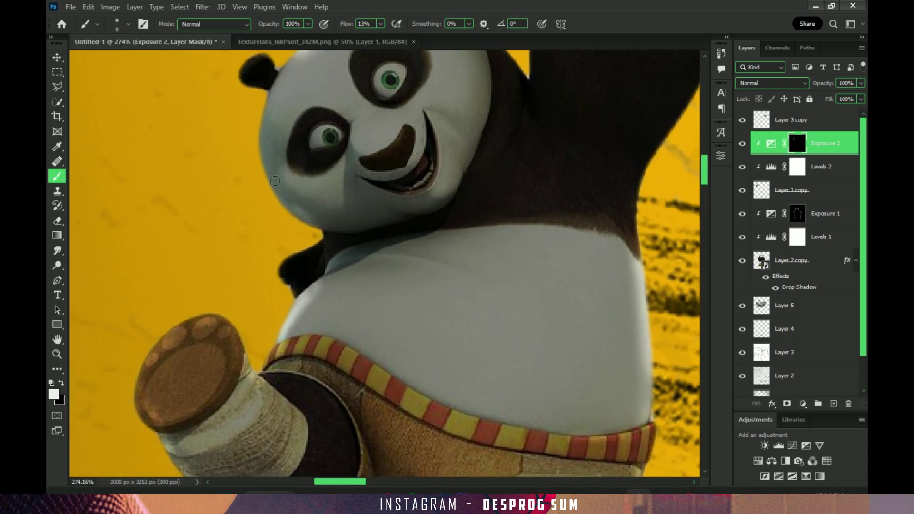
key("bracketright")
left_click_drag(258, 154, 255, 200)
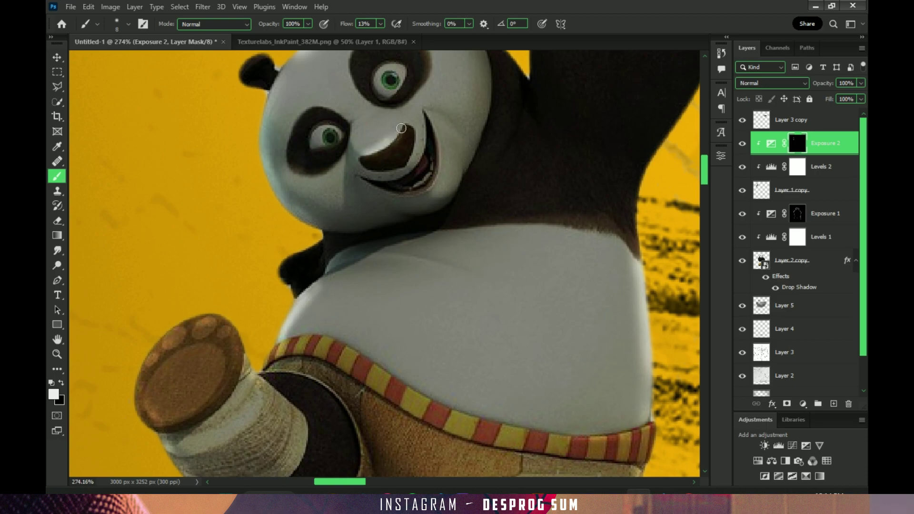
left_click_drag(411, 119, 374, 161)
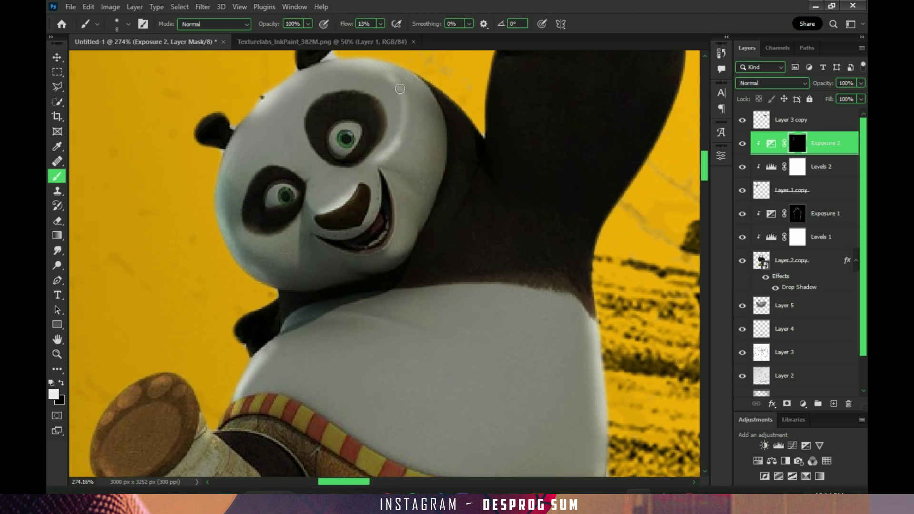
Paint highlights on the cheek below the left eye and the right cheek edge.
key("bracketright")
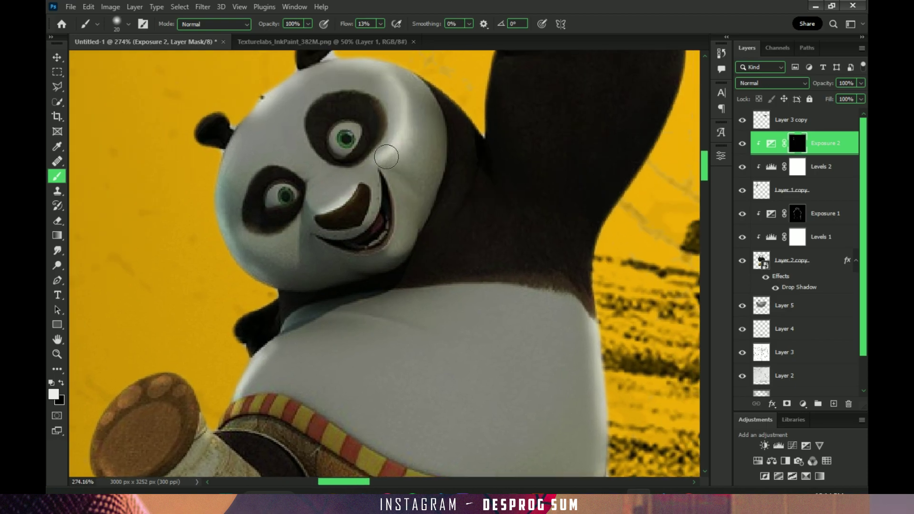
key("x")
left_click_drag(274, 245, 298, 237)
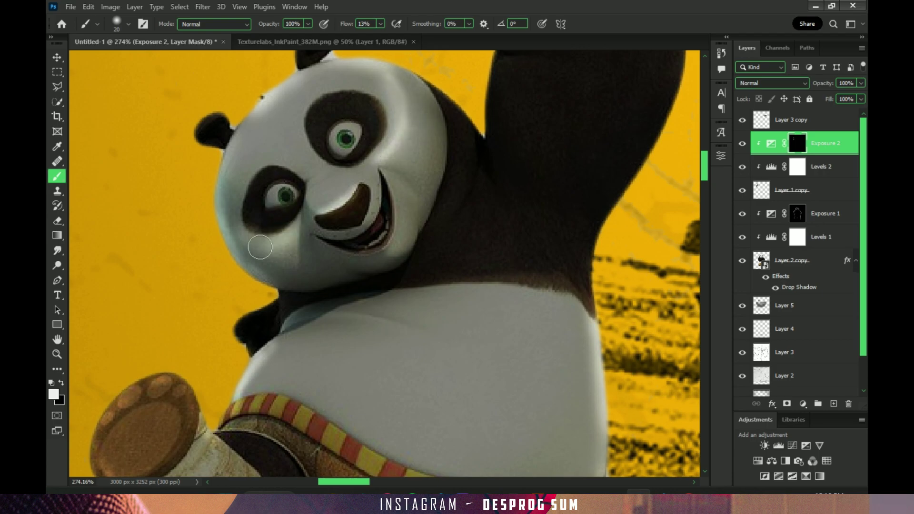
key("x")
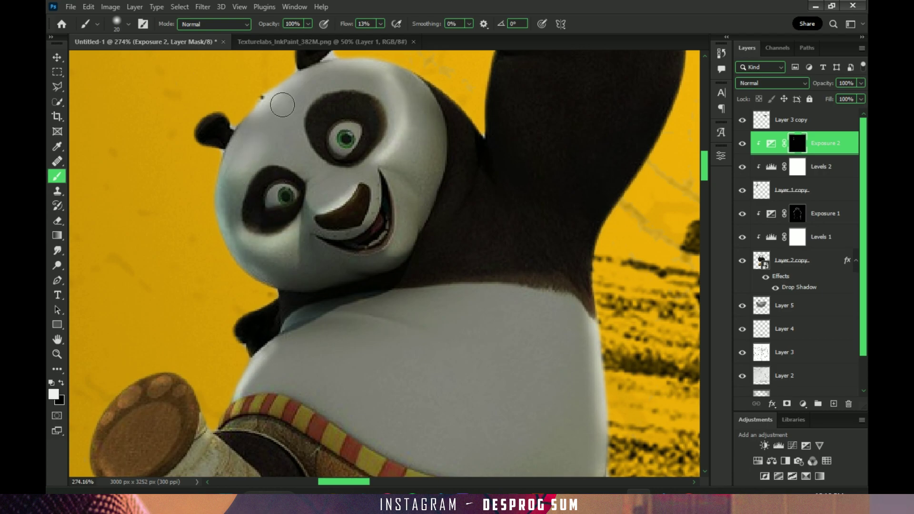
scroll(328, 111, "down", 5)
scroll(395, 205, "up", 5)
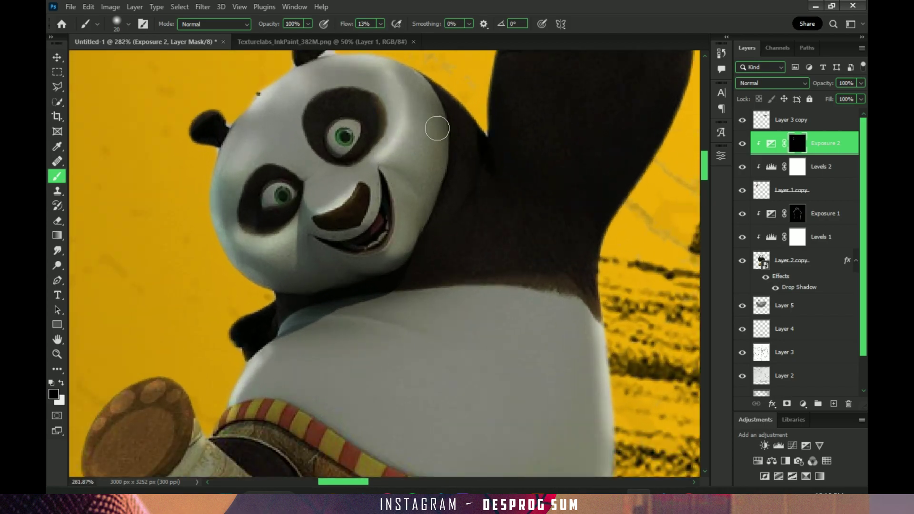
key("x")
mouse_move(437, 128)
left_mouse_down()
mouse_move(429, 179)
mouse_move(431, 167)
left_mouse_up()
key("x")
scroll(399, 222, "down", 3)
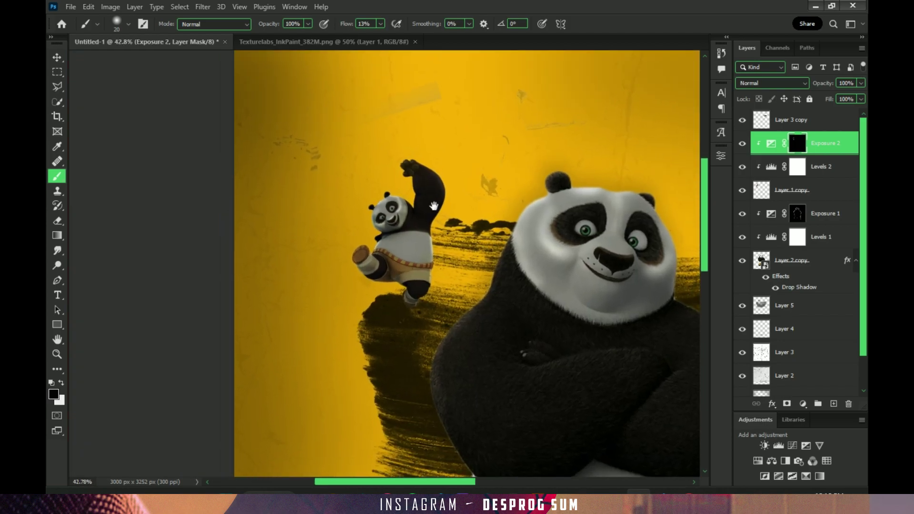
scroll(400, 222, "down", 2)
scroll(399, 222, "down", 2)
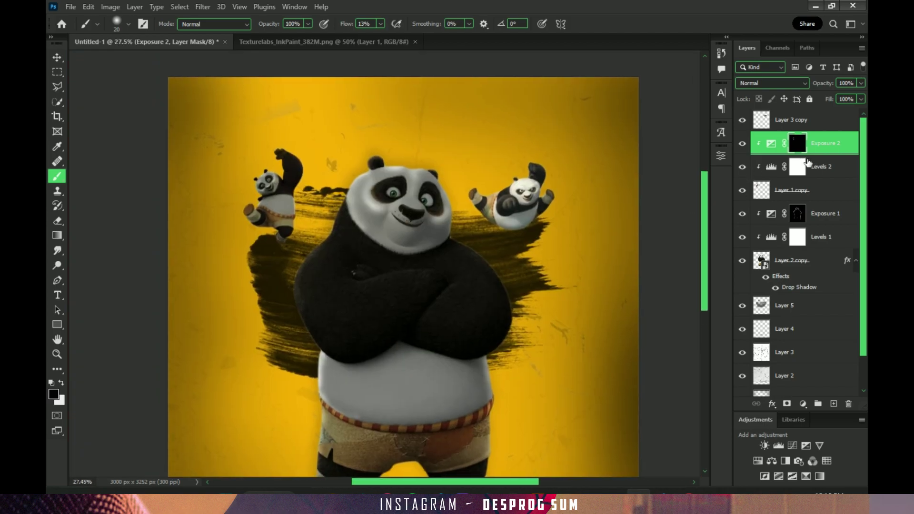
Clip a Levels 3 layer to Layer 3 copy, lowering whites to darken the second Po.
left_click(809, 119)
left_click_drag(479, 292, 441, 286)
left_click(778, 445)
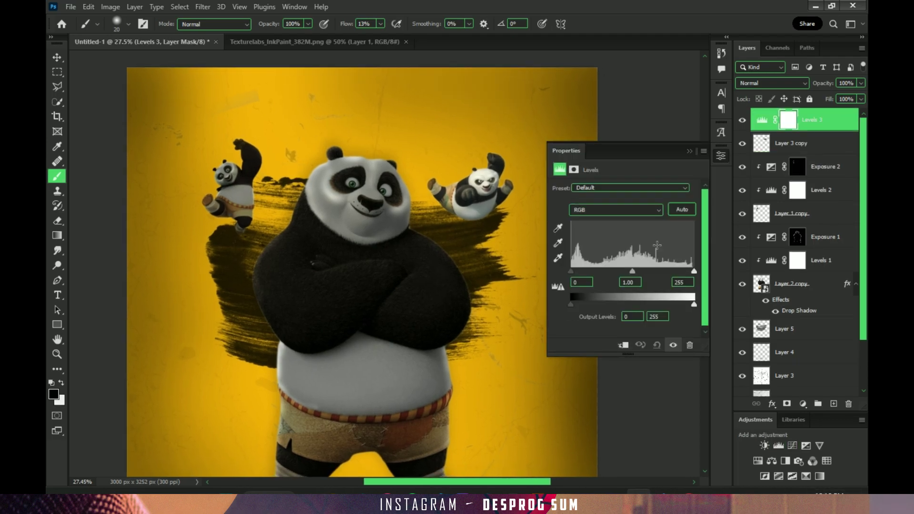
left_click(623, 345)
left_click_drag(695, 303, 652, 305)
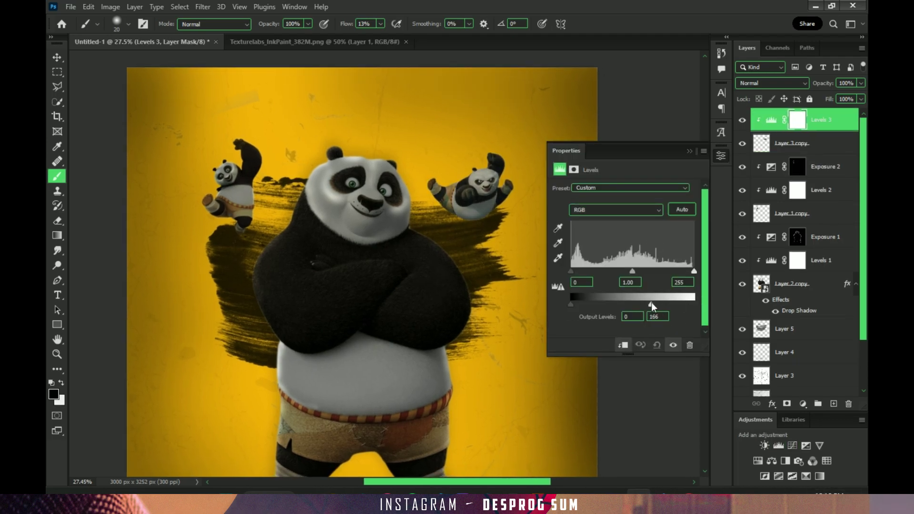
left_click(689, 151)
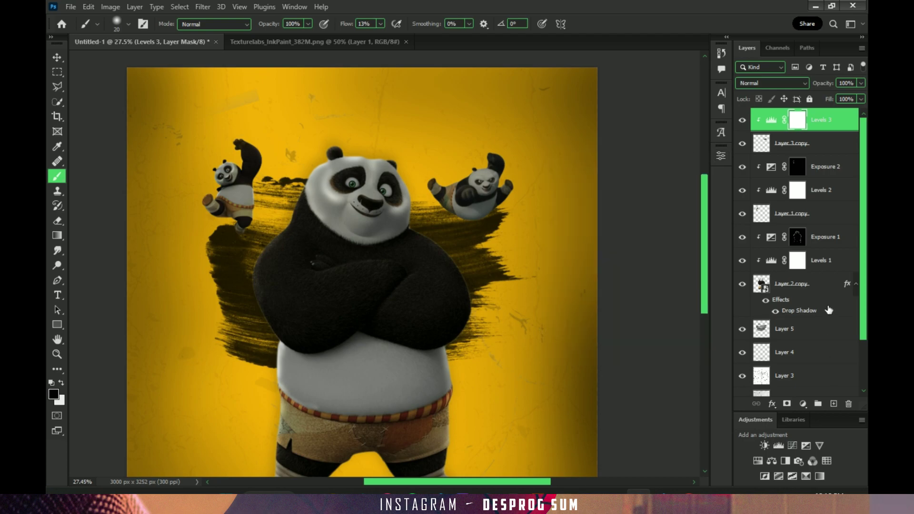
Clip a brightening Exposure 3 layer above Levels 3 and invert its mask.
left_click(806, 446)
left_click(623, 344)
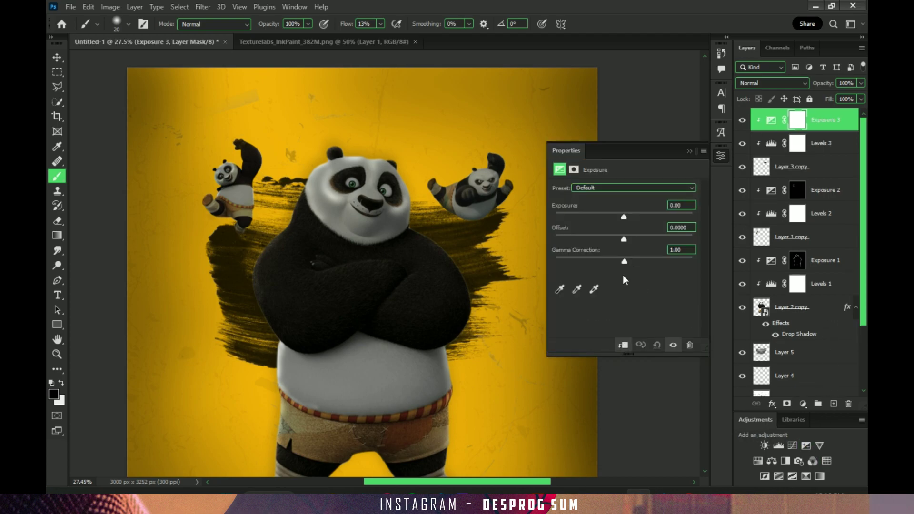
left_click_drag(624, 213, 645, 214)
left_click(691, 151)
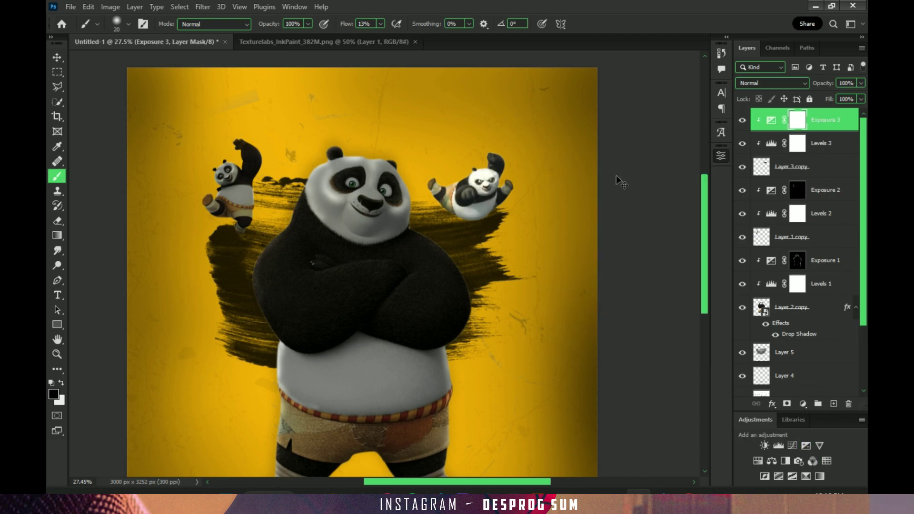
key("ctrl+i")
Paint white highlights along the arm, sleeve, head edges and brows.
scroll(465, 173, "up", 5)
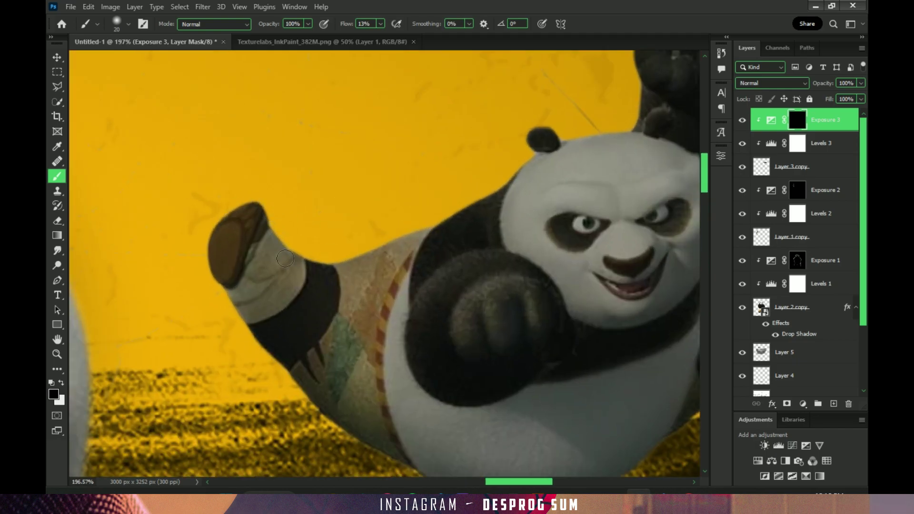
mouse_move(286, 246)
left_mouse_down()
mouse_move(333, 263)
mouse_move(424, 235)
mouse_move(470, 207)
left_mouse_up()
left_click_drag(525, 165, 509, 235)
mouse_move(414, 296)
left_mouse_down()
mouse_move(399, 257)
mouse_move(381, 252)
mouse_move(346, 271)
mouse_move(353, 289)
left_mouse_up()
scroll(394, 235, "up", 2)
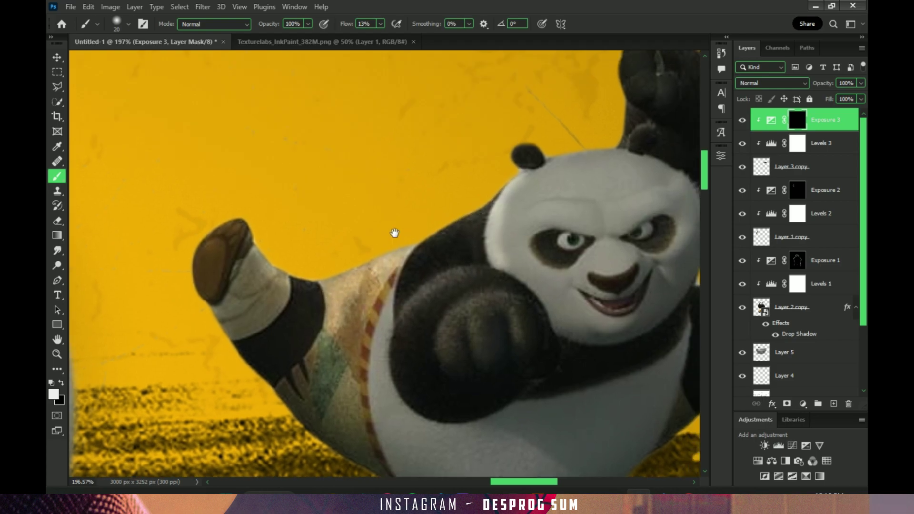
scroll(395, 235, "right", 3)
left_click_drag(414, 238, 533, 149)
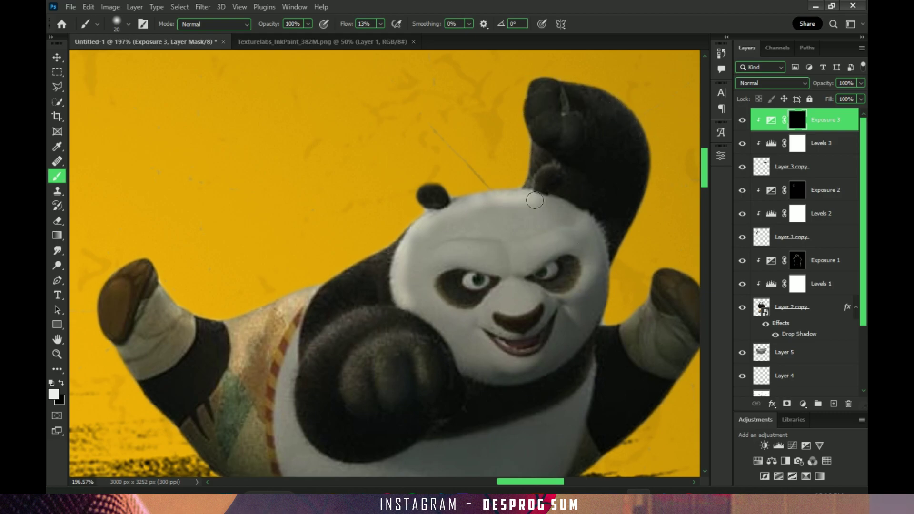
left_click_drag(576, 213, 606, 244)
mouse_move(537, 252)
left_mouse_down()
mouse_move(549, 237)
mouse_move(482, 243)
mouse_move(480, 251)
left_mouse_up()
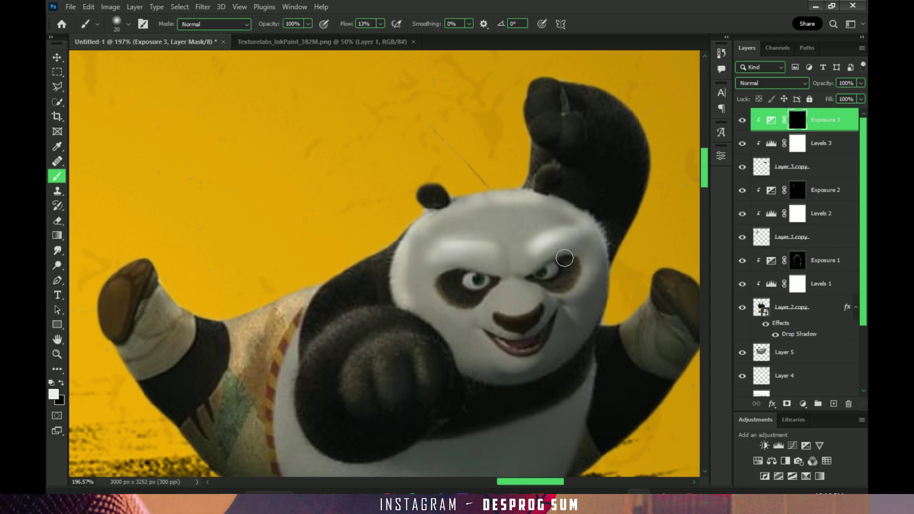
Brighten the forehead, both cheeks, chin and the raised arm near the wrist bandage.
key("x")
mouse_move(497, 211)
left_mouse_down()
mouse_move(545, 212)
mouse_move(482, 165)
left_mouse_up()
mouse_move(448, 272)
left_mouse_down()
mouse_move(419, 248)
mouse_move(403, 255)
left_mouse_up()
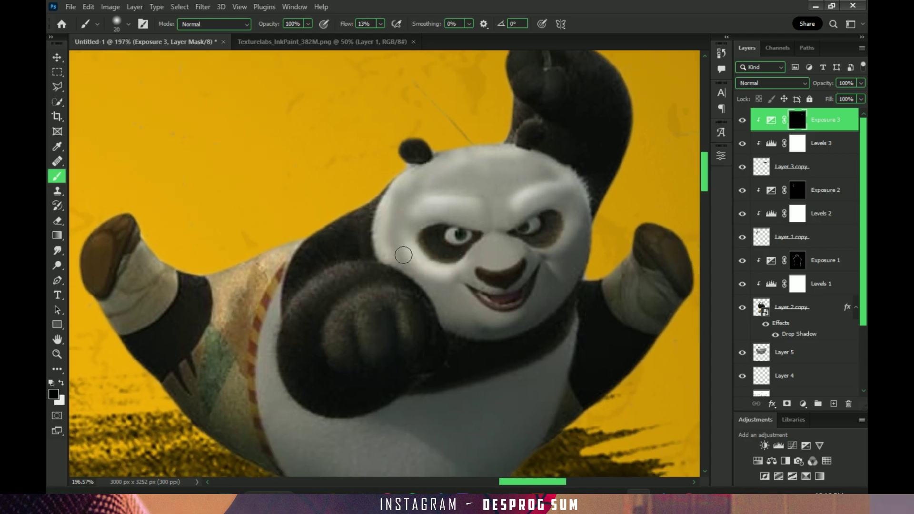
mouse_move(574, 245)
left_mouse_down()
mouse_move(571, 200)
mouse_move(563, 260)
left_mouse_up()
key("x")
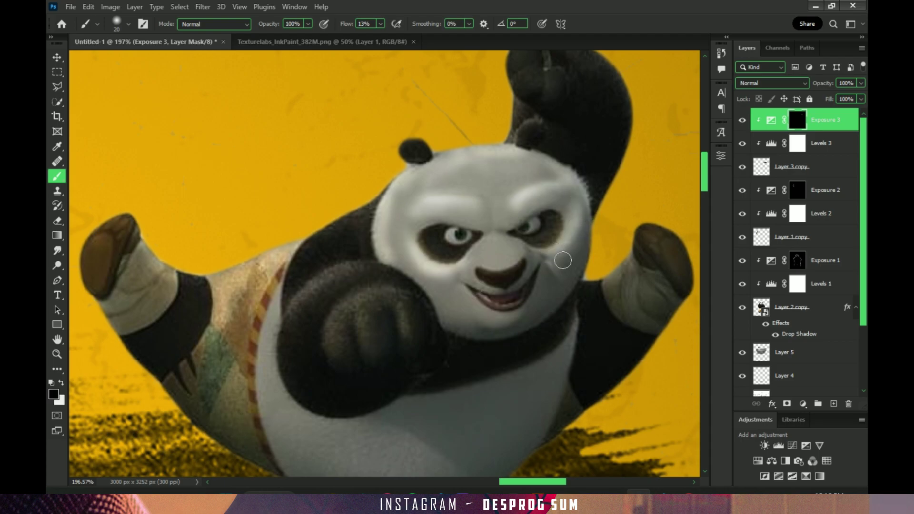
left_click_drag(507, 325, 515, 318)
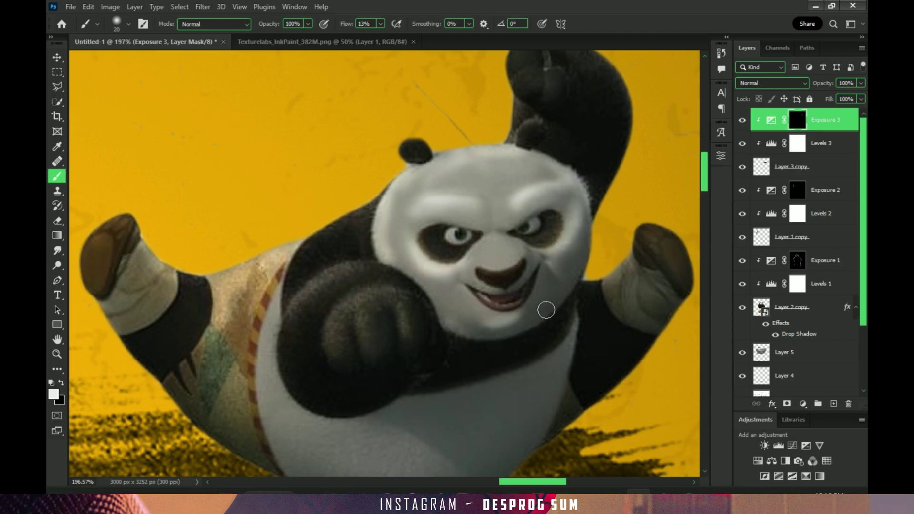
left_click_drag(604, 285, 614, 297)
scroll(581, 277, "down", 3)
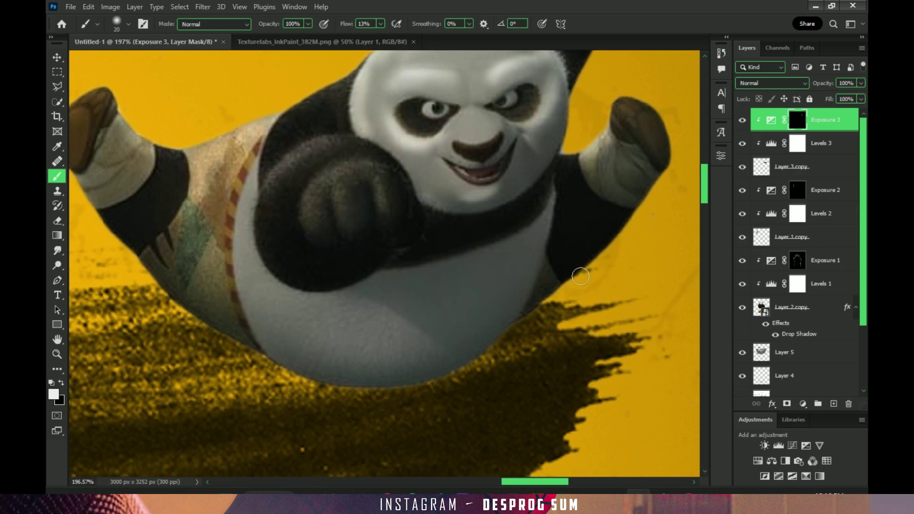
scroll(448, 364, "down", 6)
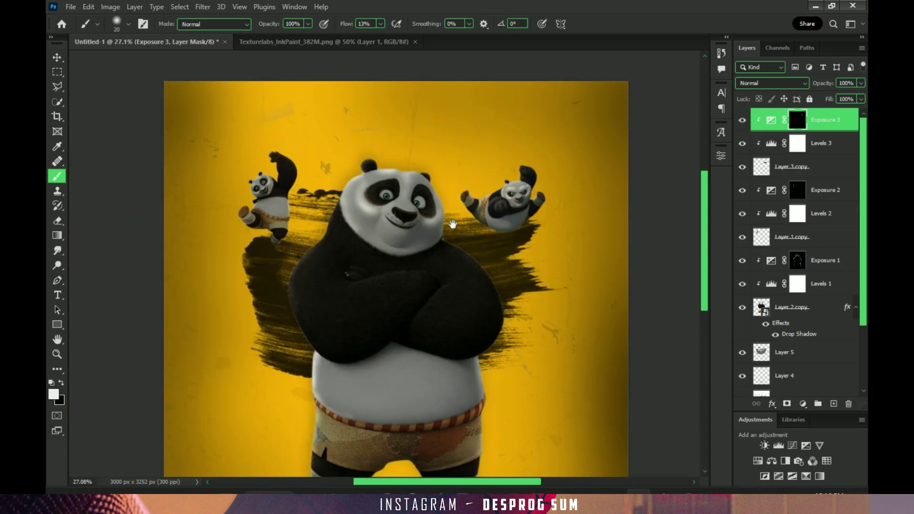
scroll(432, 256, "down", 2)
Bring up the Open dialog and browse the PSD File folder.
scroll(458, 293, "up", 1)
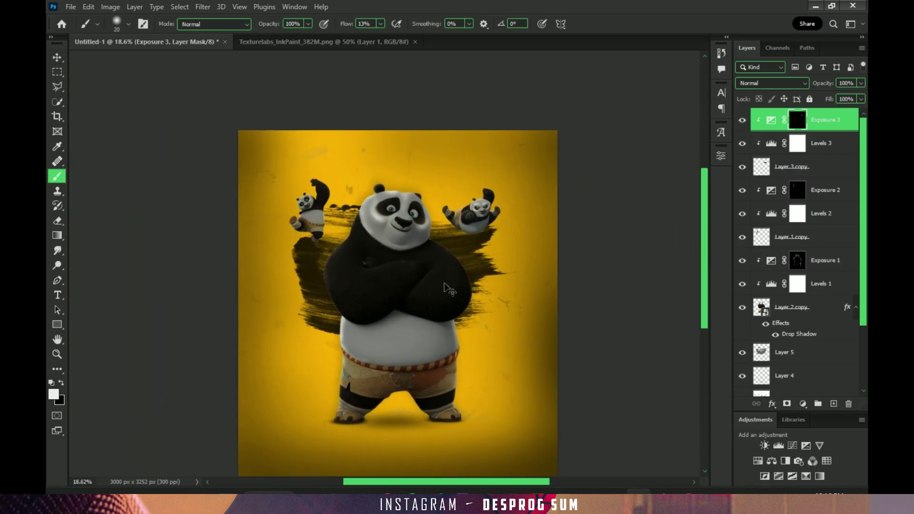
key("ctrl+o")
scroll(331, 165, "up", 1)
double_click(256, 115)
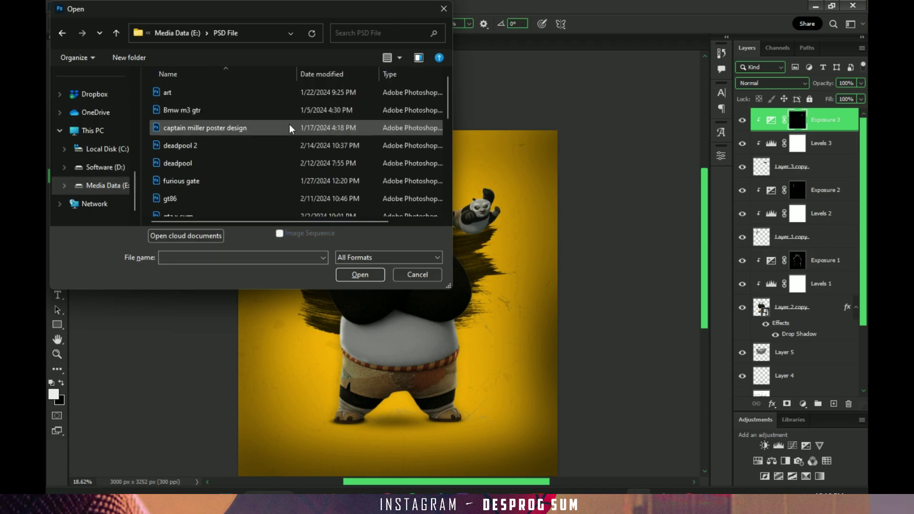
scroll(309, 159, "down", 1)
scroll(301, 150, "down", 2)
scroll(298, 170, "down", 2)
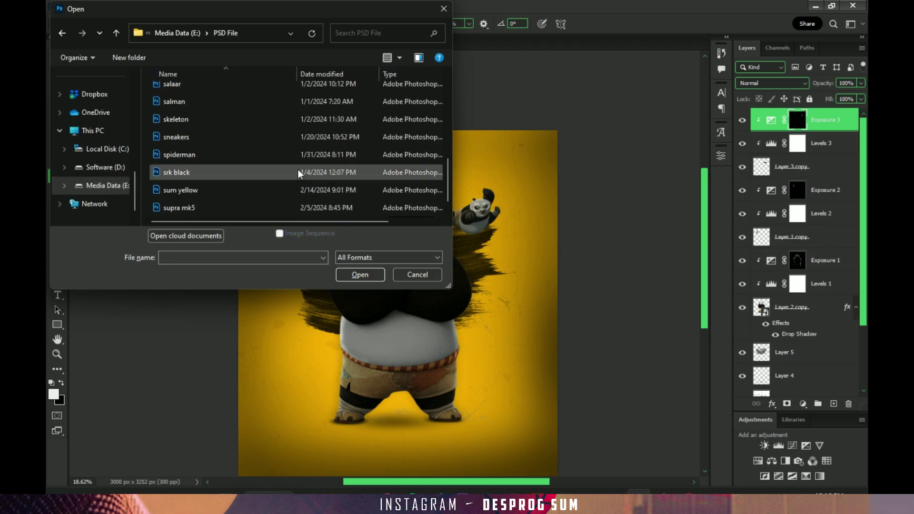
scroll(296, 173, "down", 1)
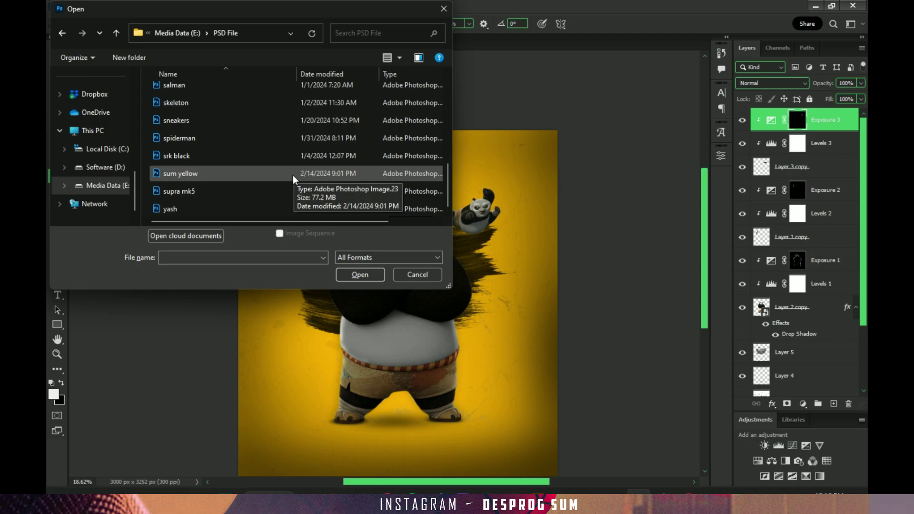
scroll(293, 175, "up", 3)
scroll(292, 175, "up", 2)
scroll(291, 176, "up", 1)
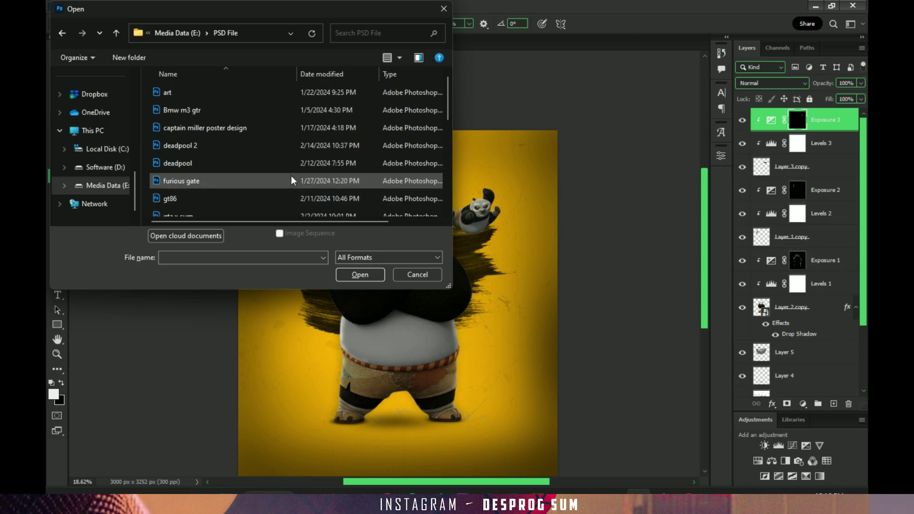
Open kung-fu-panda-4-logo-lockup.png from Media Data (E:) > work.
key("alt+Up")
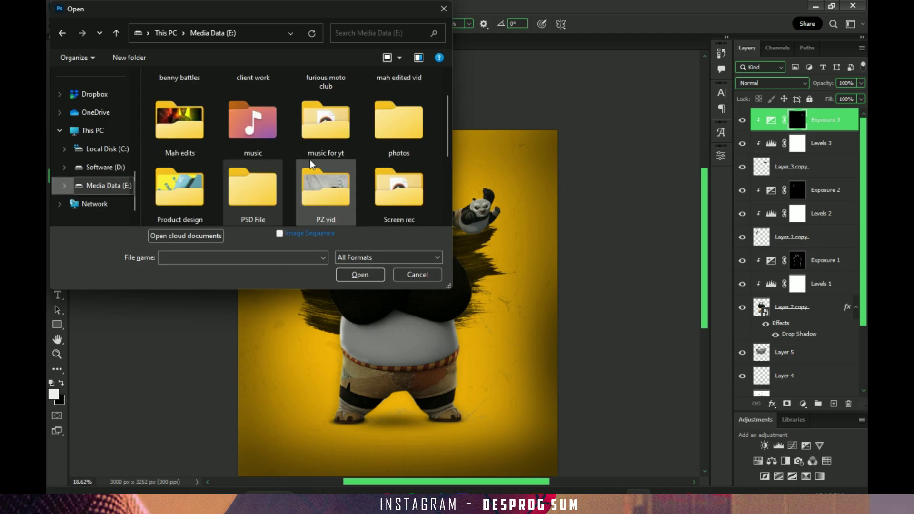
scroll(333, 143, "down", 3)
double_click(387, 119)
scroll(379, 142, "down", 2)
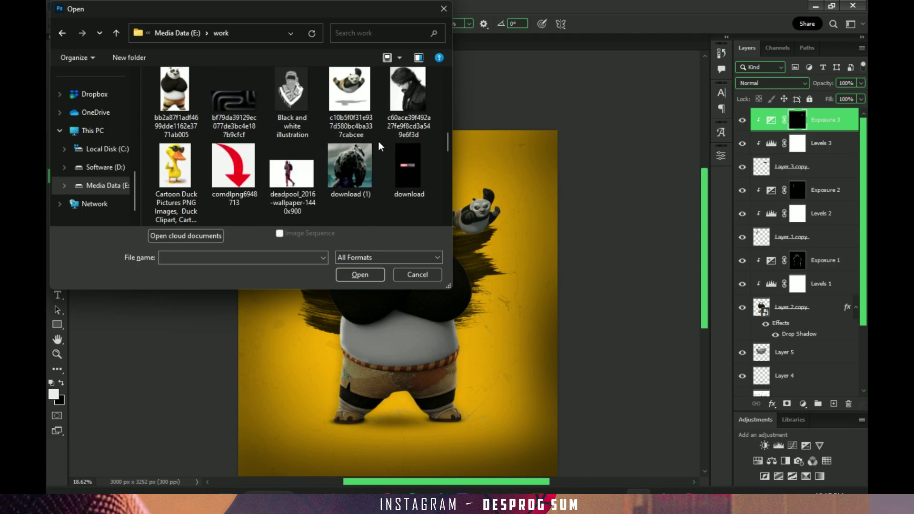
scroll(379, 142, "down", 2)
scroll(293, 184, "down", 1)
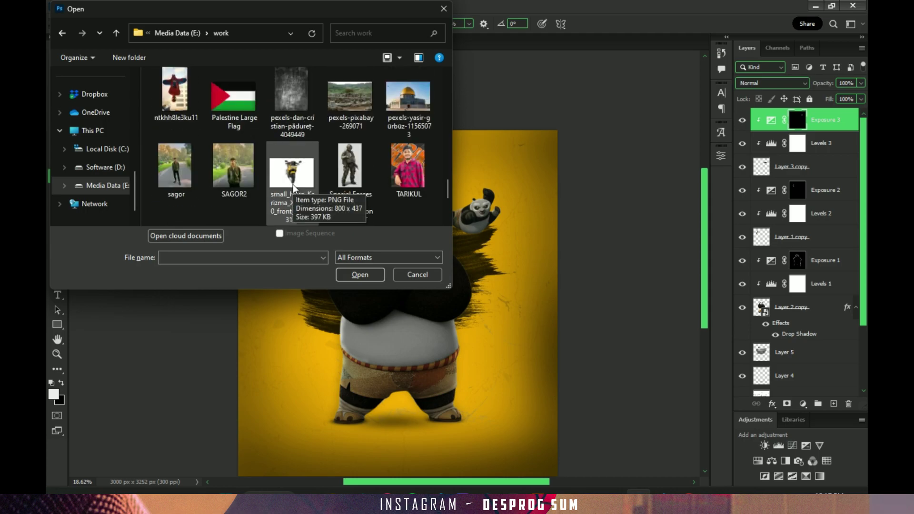
scroll(293, 184, "up", 1)
left_click(292, 185)
left_click(364, 274)
Close the ink paint document and move the logo into the poster as a layer named 'text'.
left_click(406, 42)
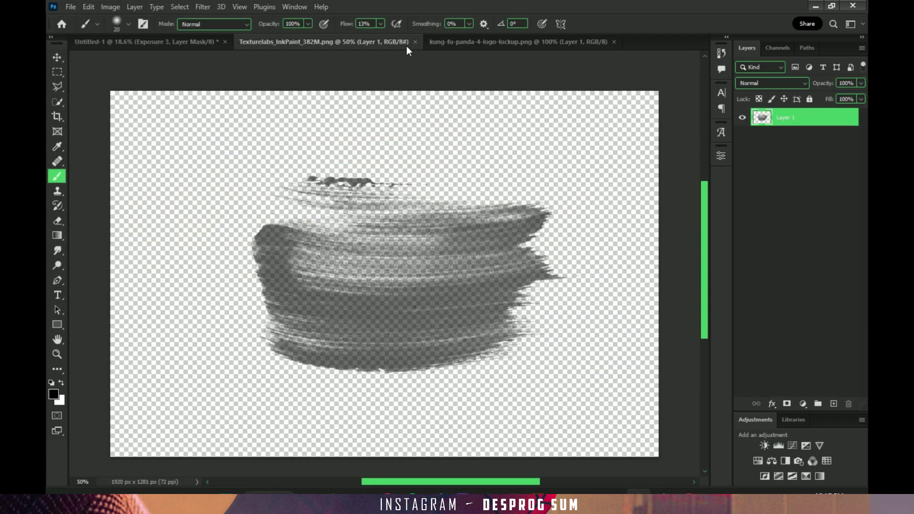
key("v")
mouse_move(381, 253)
left_mouse_down()
mouse_move(180, 46)
mouse_move(641, 180)
left_mouse_up()
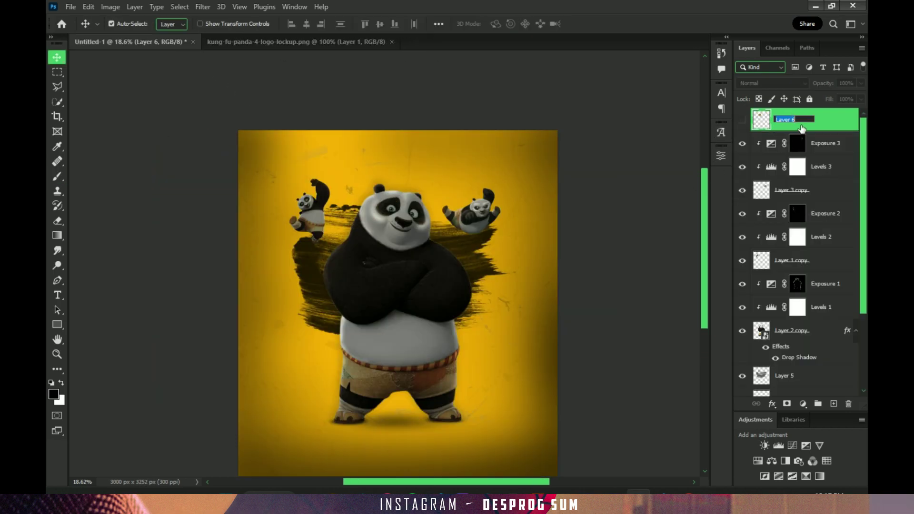
type("text")
key("Return")
Reposition the poster view and duplicate Po's Layer 2 copy.
scroll(429, 281, "up", 1)
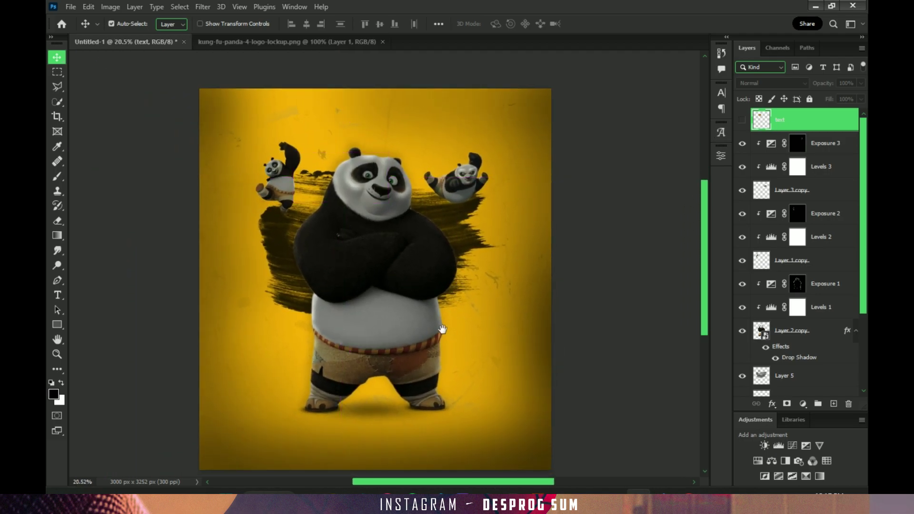
scroll(470, 312, "up", 1)
scroll(467, 309, "up", 2)
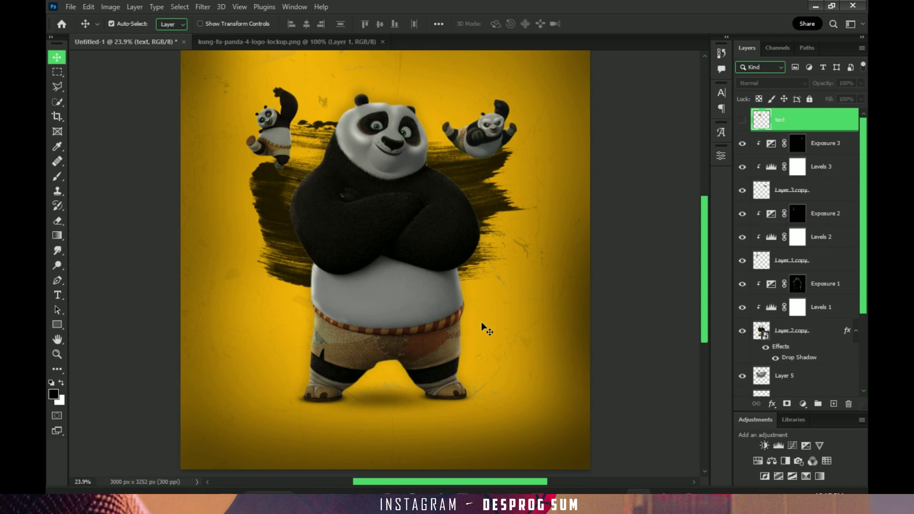
left_click_drag(483, 326, 471, 344)
scroll(809, 292, "down", 1)
left_click(816, 263)
key("ctrl+j")
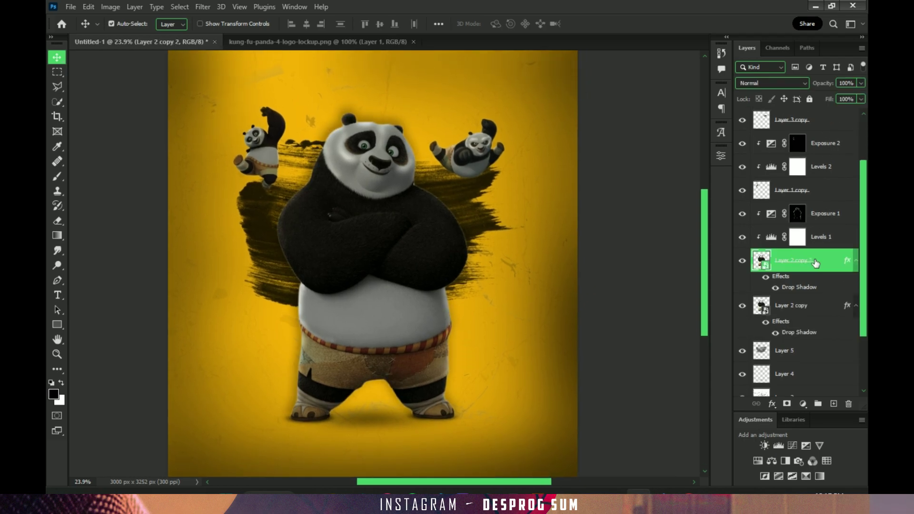
Apply the Glowing Edges filter to Po's Layer 2 copy.
left_click(821, 307)
left_click(222, 7)
key("Escape")
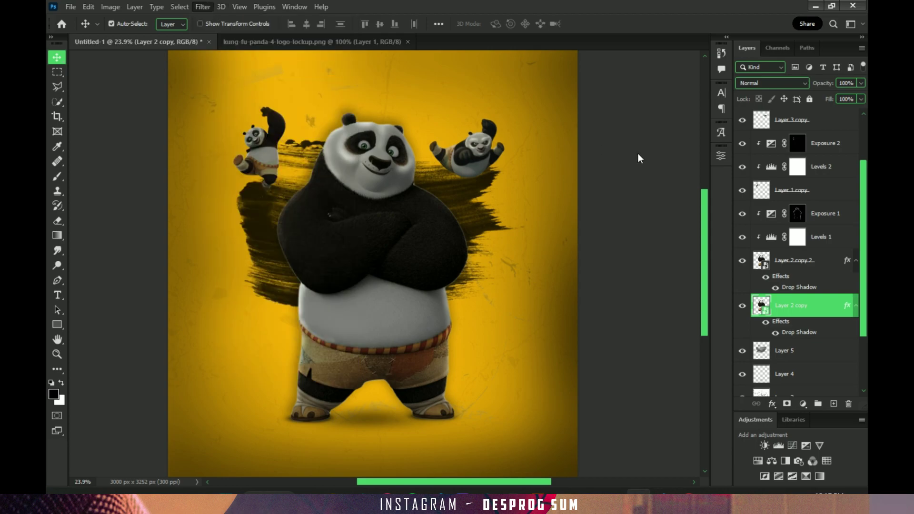
key("Return")
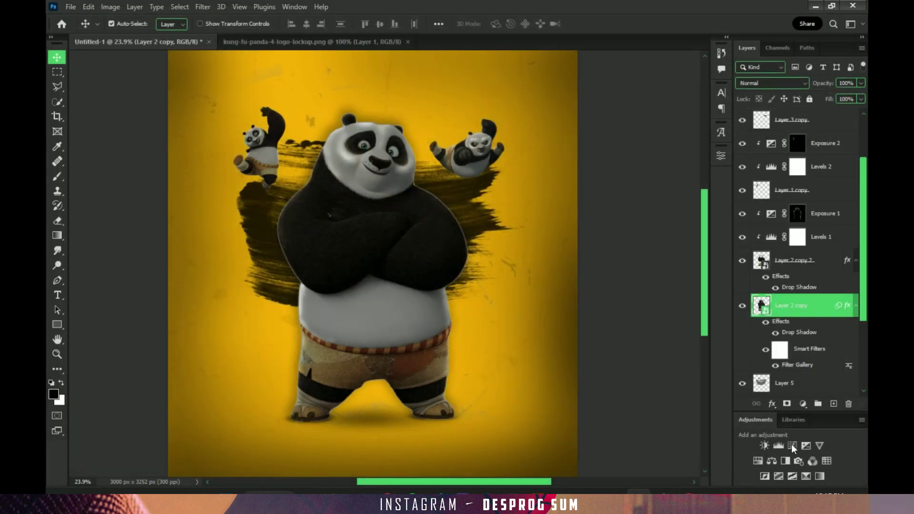
Add brightening Curves and Hue/Saturation, merge them into the glow layer and set it to Screen.
left_click(793, 446)
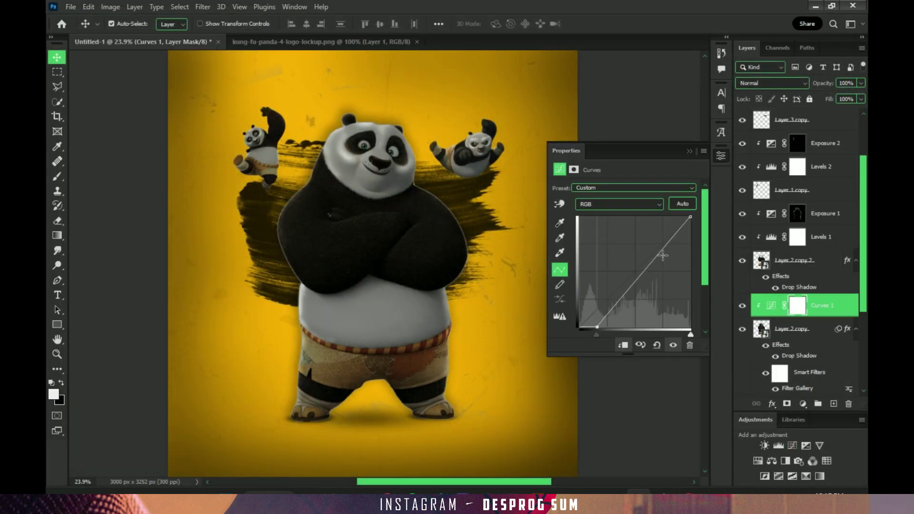
left_click_drag(663, 255, 657, 241)
left_click(758, 461)
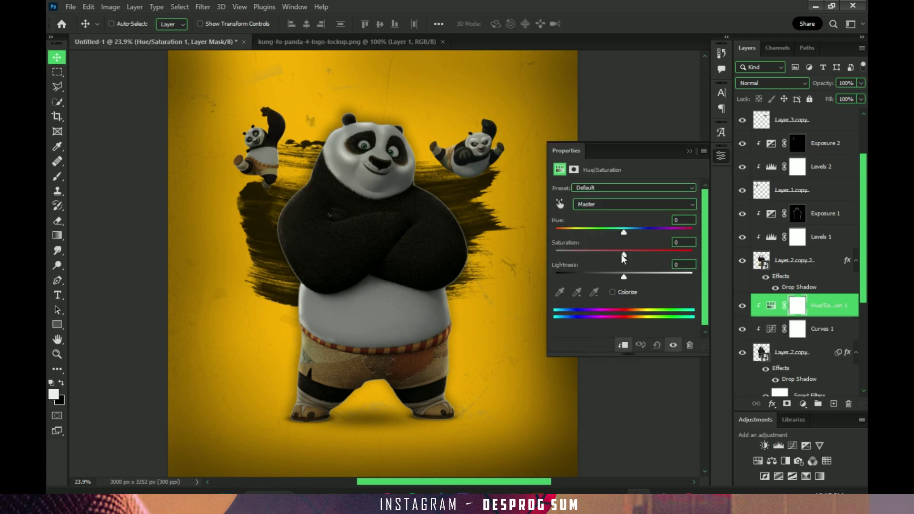
left_click(824, 329, "shift")
right_click(824, 329)
left_click(725, 341)
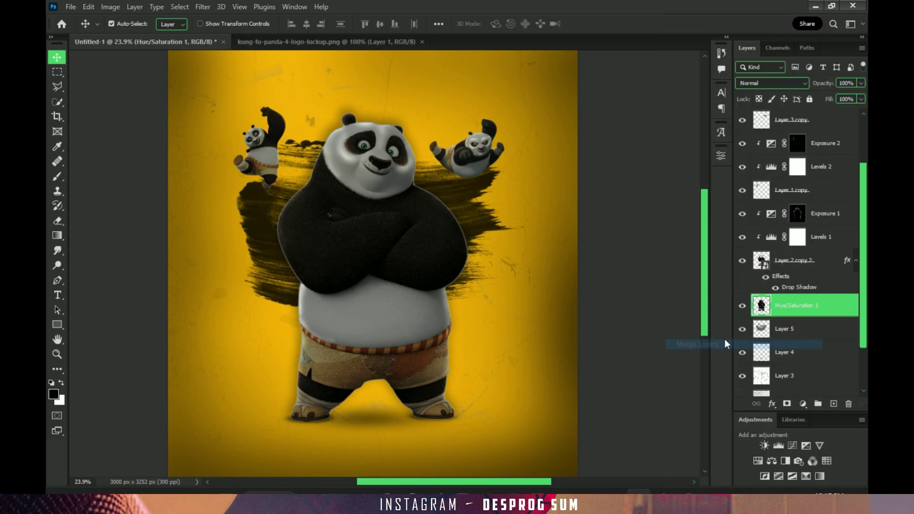
left_click(780, 83)
left_click(762, 176)
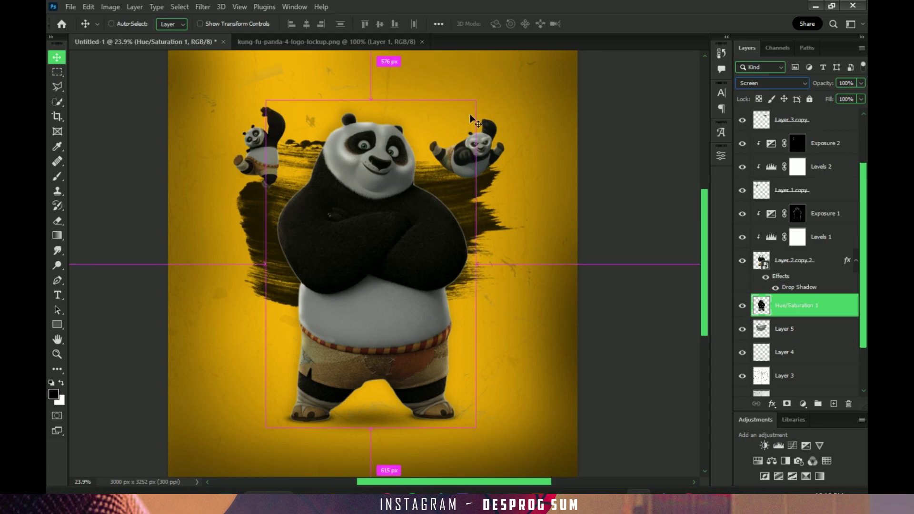
Duplicate the glow layer, scale the copy to about 115% and give it an inverted black mask.
key("ctrl+j")
key("ctrl+t")
left_click_drag(476, 100, 498, 82)
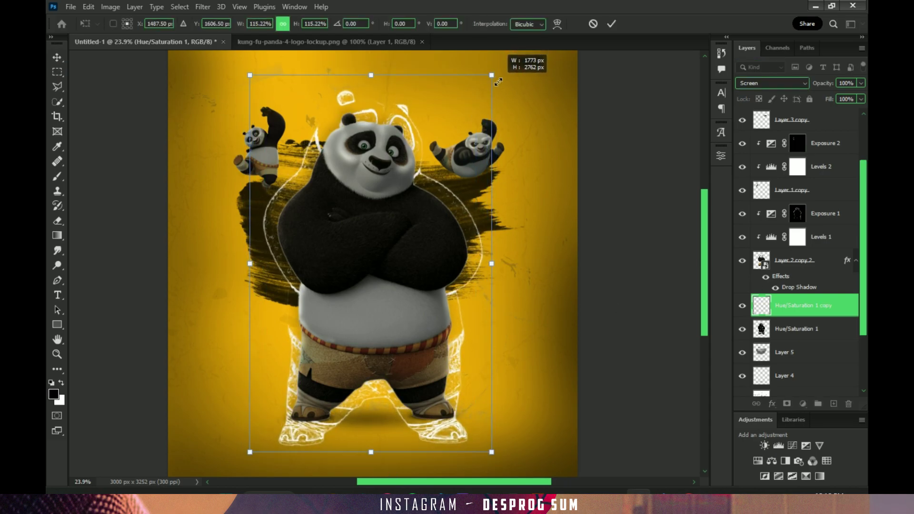
left_click(612, 24)
left_click(787, 404)
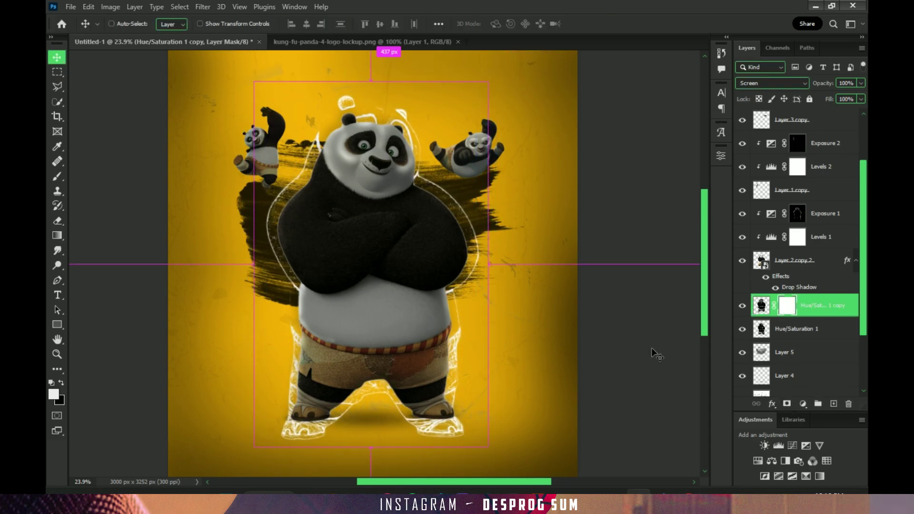
key("ctrl+i")
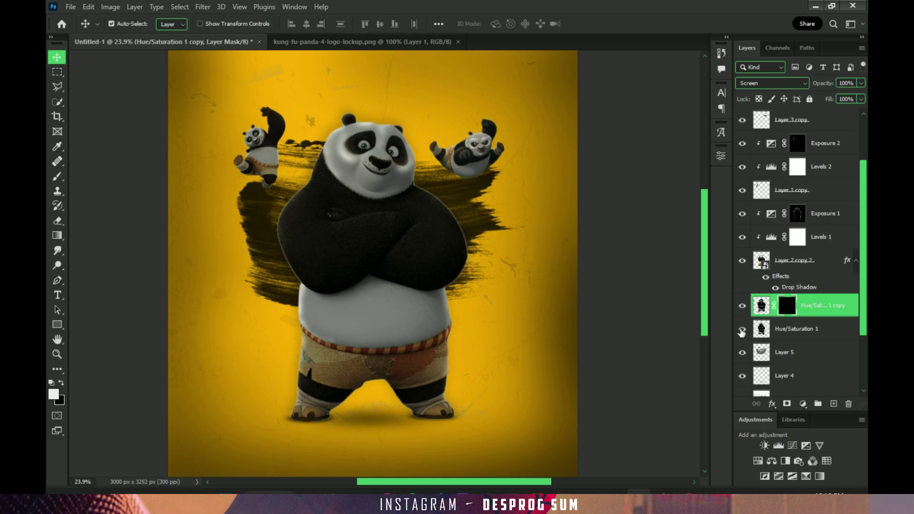
Delete the original Hue/Saturation 1 layer and target the copy's mask.
left_click(781, 329)
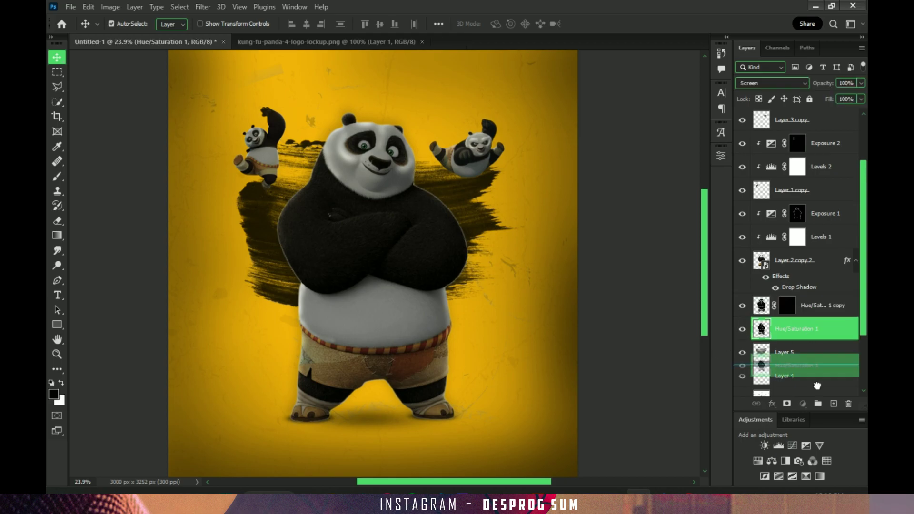
key("Delete")
left_click(802, 269)
Paint white rim-light strokes on the Hue/Saturation mask along Po's left edge and above his head.
scroll(419, 219, "up", 3)
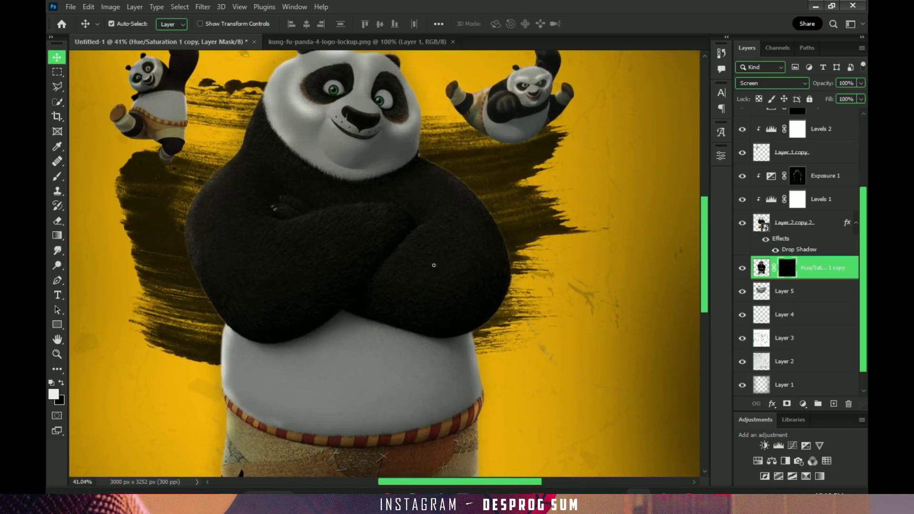
key("b")
key("x")
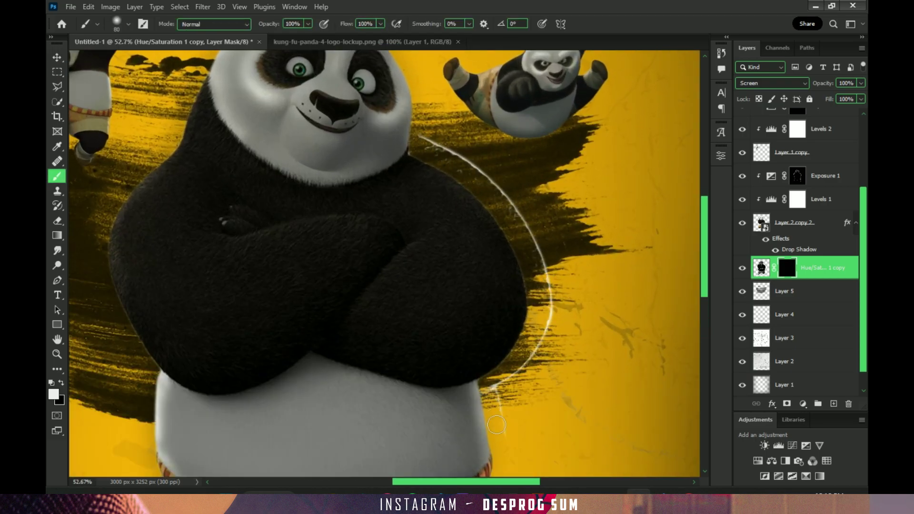
scroll(497, 424, "down", 3)
scroll(507, 333, "down", 3)
scroll(567, 343, "up", 2)
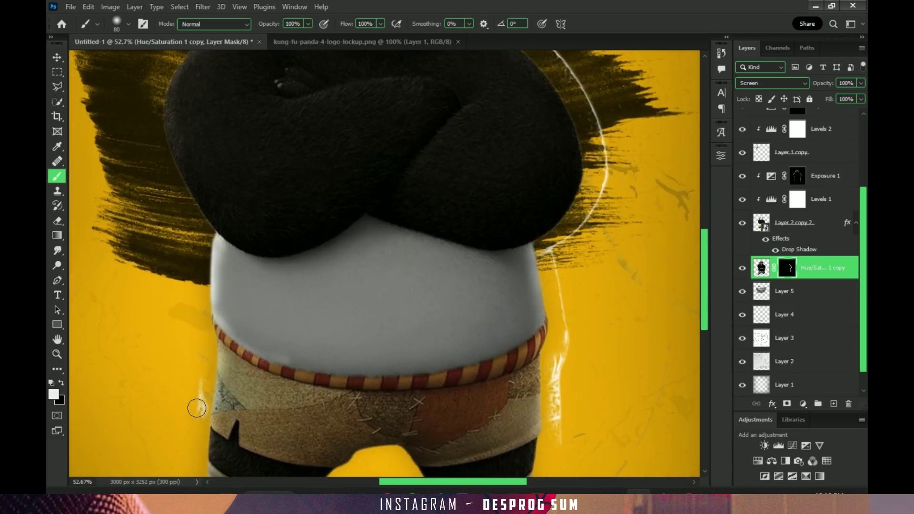
left_click_drag(196, 409, 187, 270)
scroll(168, 195, "up", 3)
left_click_drag(204, 197, 285, 88)
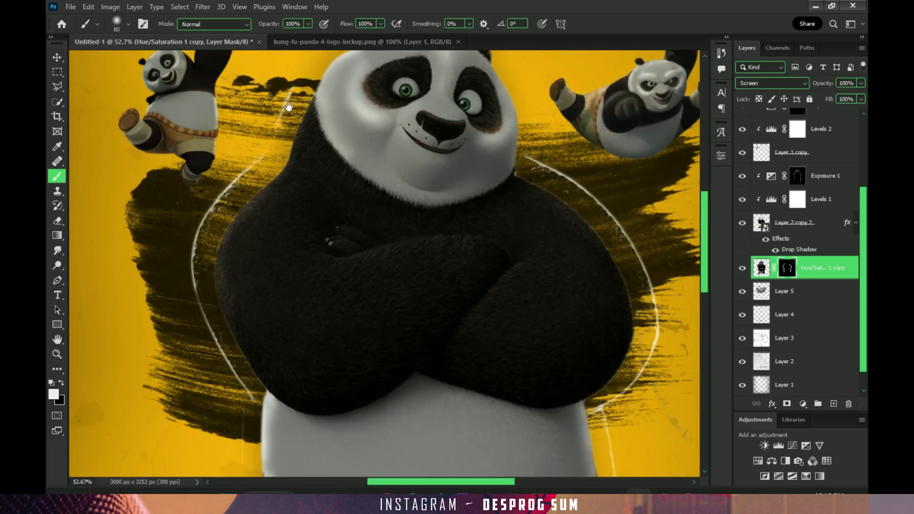
scroll(286, 95, "up", 2)
mouse_move(257, 210)
left_mouse_down()
mouse_move(310, 102)
mouse_move(366, 72)
left_mouse_up()
left_click_drag(457, 98, 498, 149)
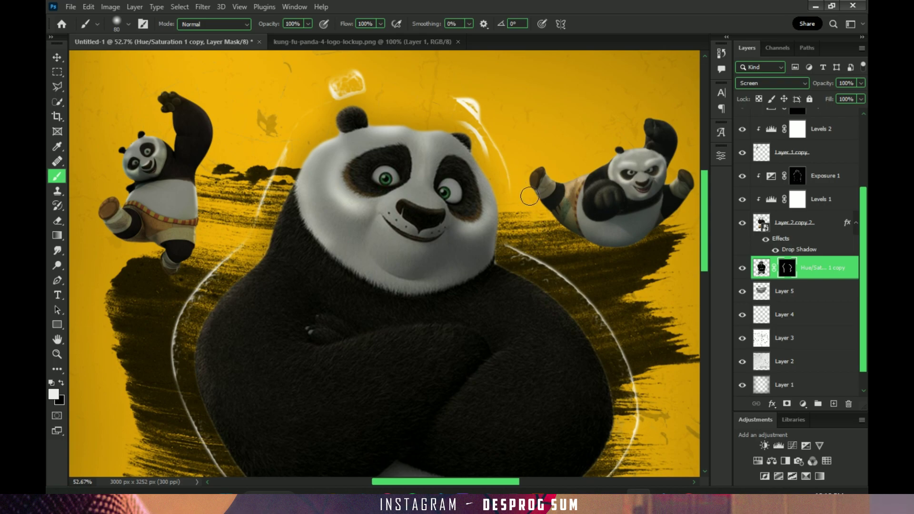
Zoom out, select the Layer 3 copy layer and recentre the poster.
scroll(429, 236, "down", 5)
scroll(357, 123, "up", 3)
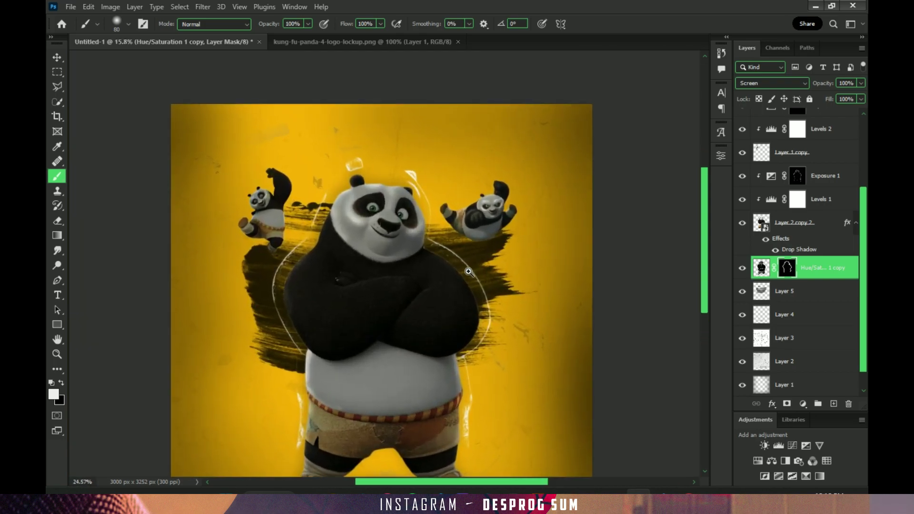
scroll(357, 123, "down", 2)
scroll(818, 200, "up", 2)
scroll(819, 193, "up", 2)
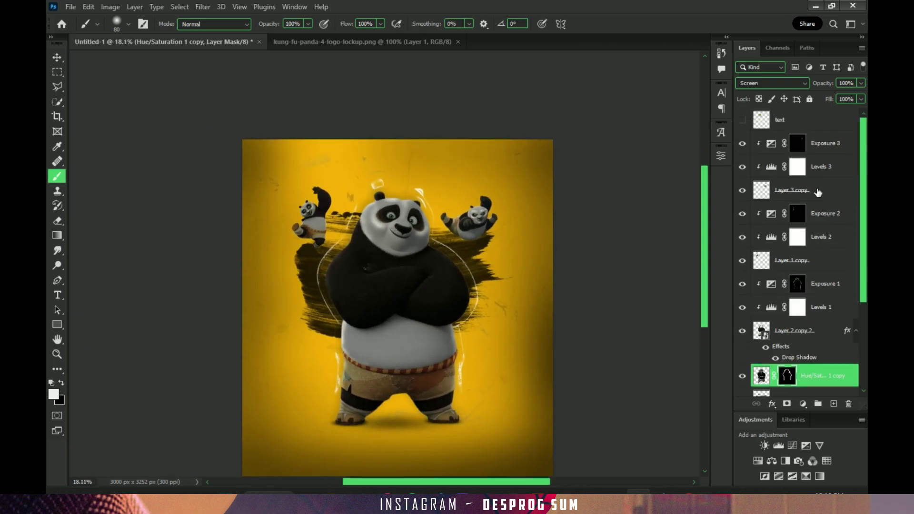
left_click(819, 192)
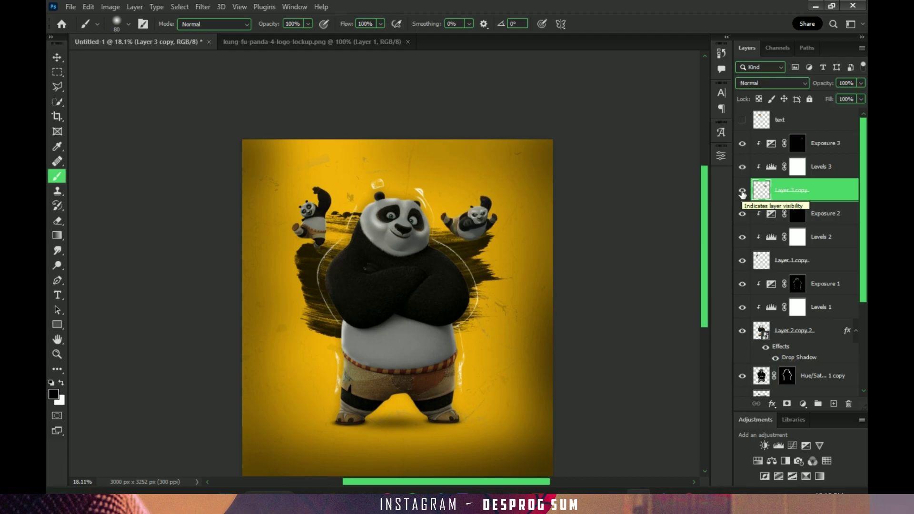
left_click_drag(480, 284, 469, 260)
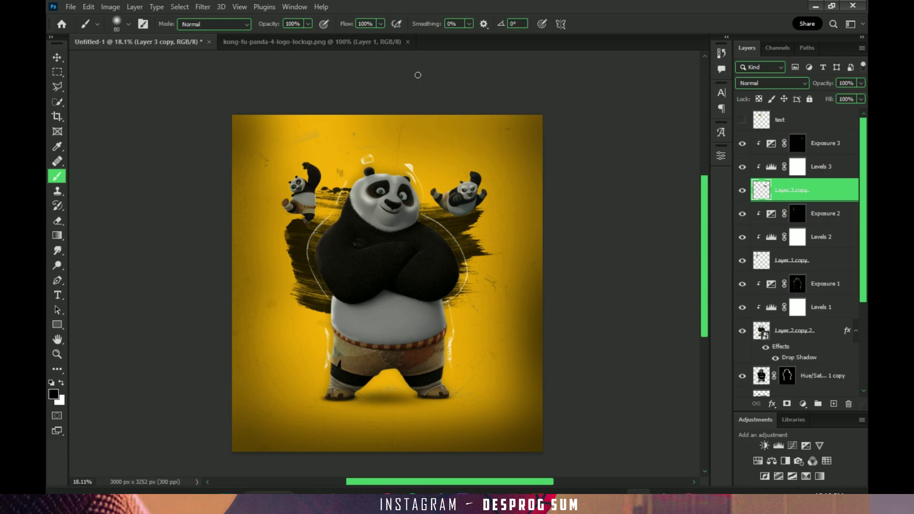
Browse to Media Data (E:) > texture and try opening Texturelabs_Grunge_314M.jpg, dismissing a file-name error.
key("ctrl+o")
scroll(408, 151, "down", 3)
scroll(403, 137, "down", 3)
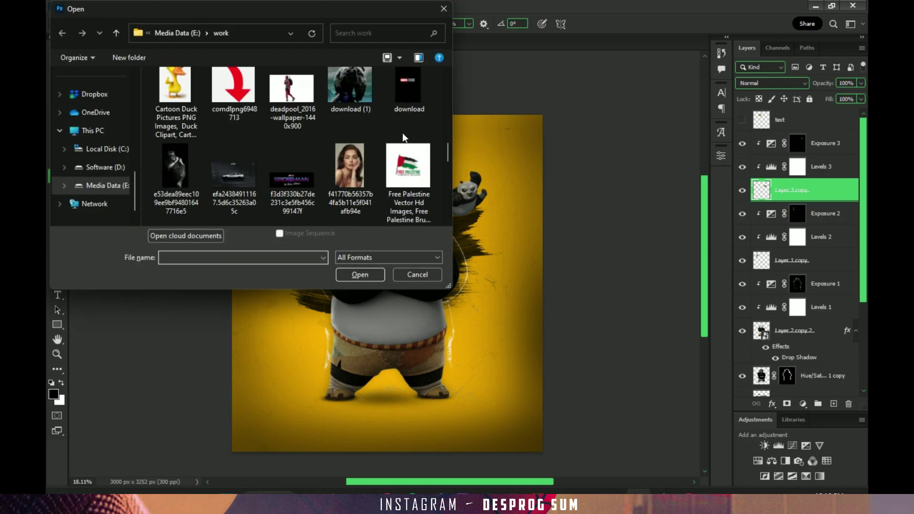
scroll(403, 137, "down", 3)
scroll(382, 143, "down", 3)
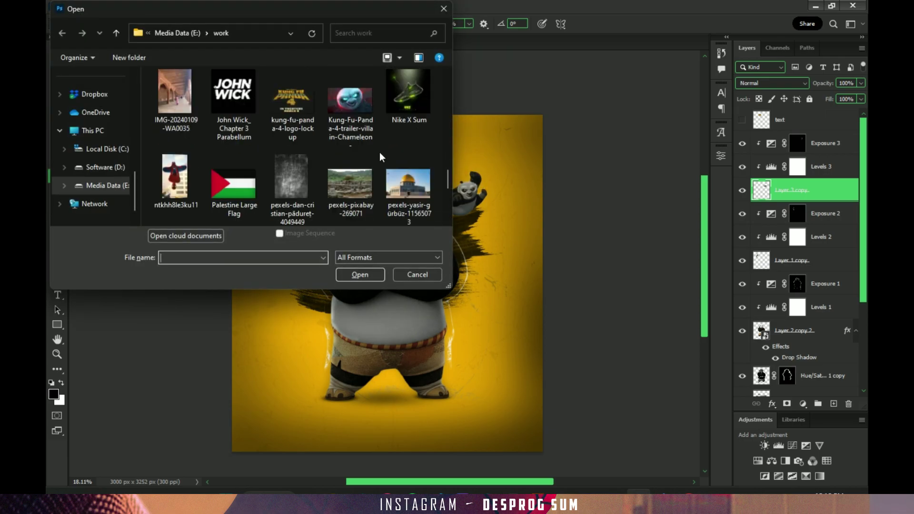
left_click(104, 186)
double_click(338, 139)
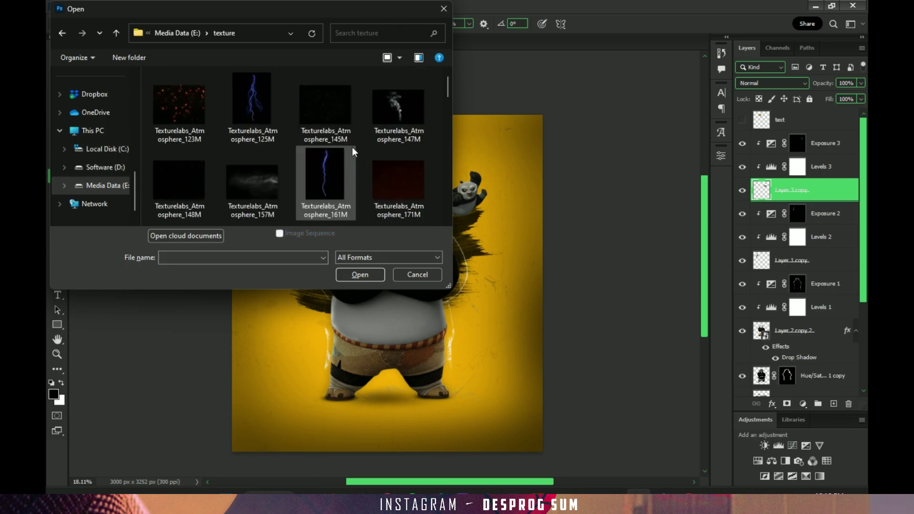
scroll(349, 142, "down", 3)
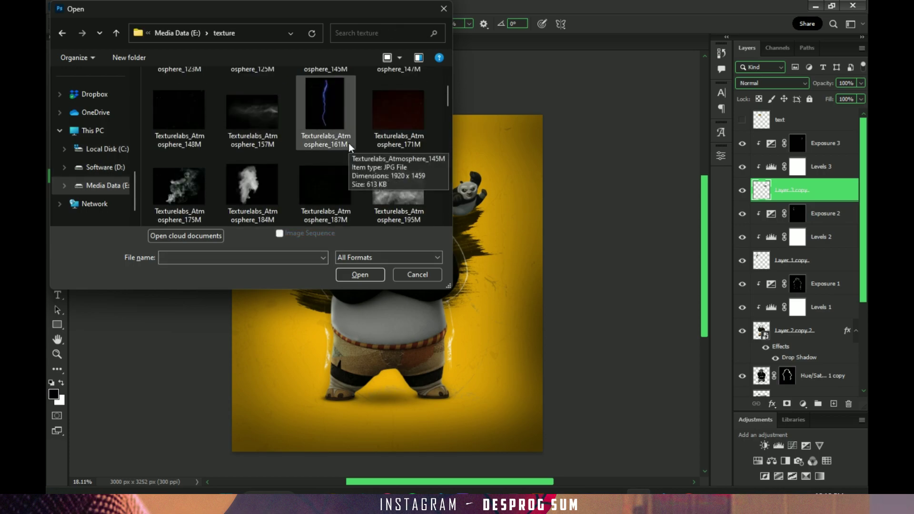
scroll(348, 141, "down", 5)
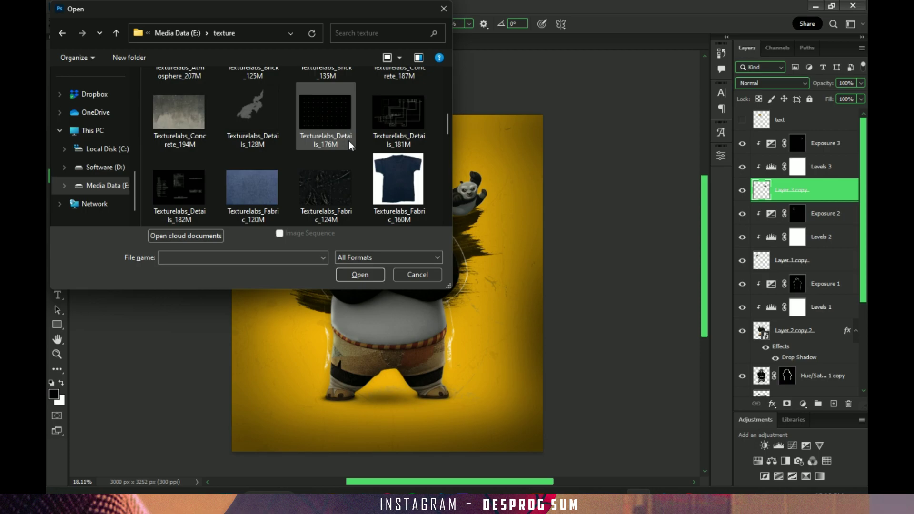
scroll(349, 141, "down", 4)
scroll(349, 141, "down", 3)
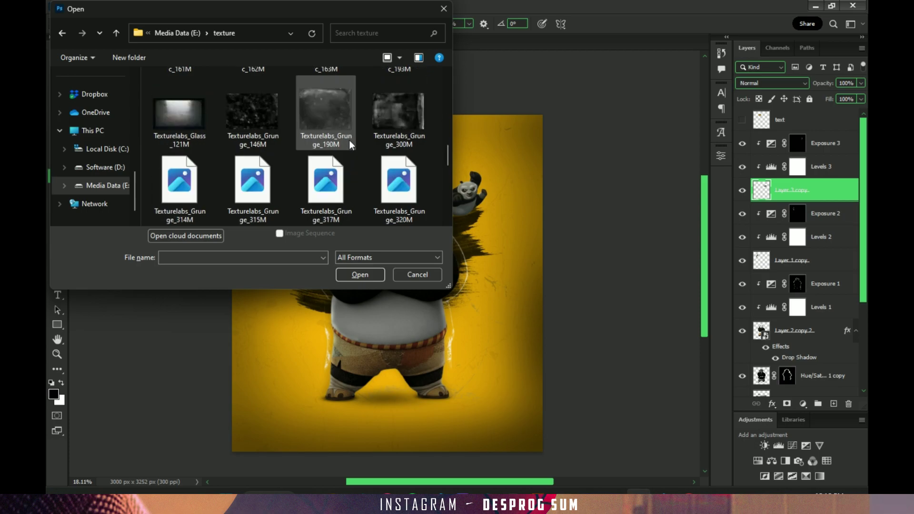
left_click(351, 140)
left_click(95, 204)
left_click(373, 273)
left_click(527, 249)
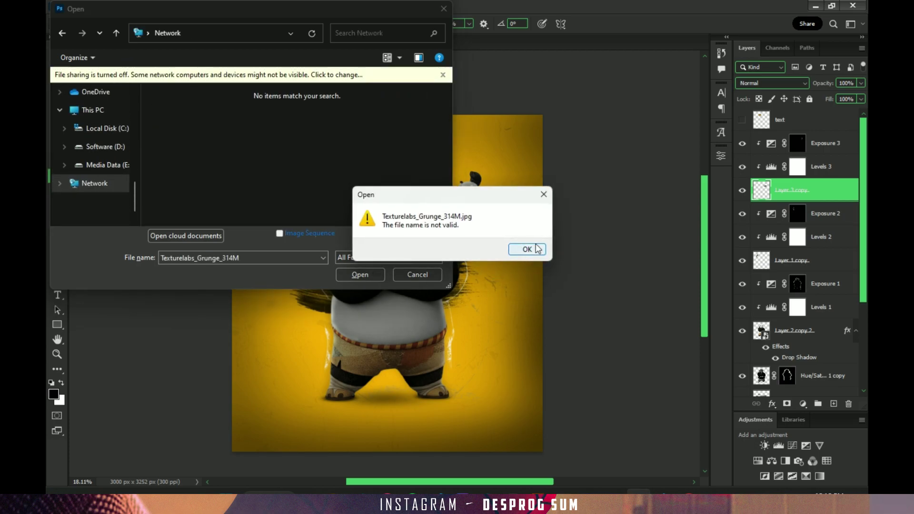
Re-enter the texture folder and open Texturelabs_Grunge_314M.jpg.
left_click(108, 165)
double_click(327, 95)
scroll(281, 158, "up", 1)
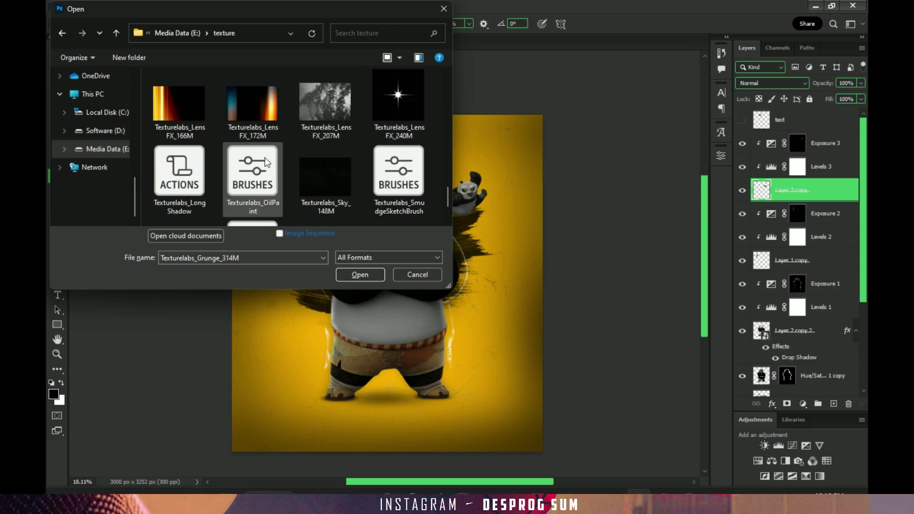
scroll(281, 158, "up", 3)
scroll(281, 158, "up", 3)
left_click(361, 275)
Drag the grunge texture into the poster, move it to the top and blend it with Screen.
key("v")
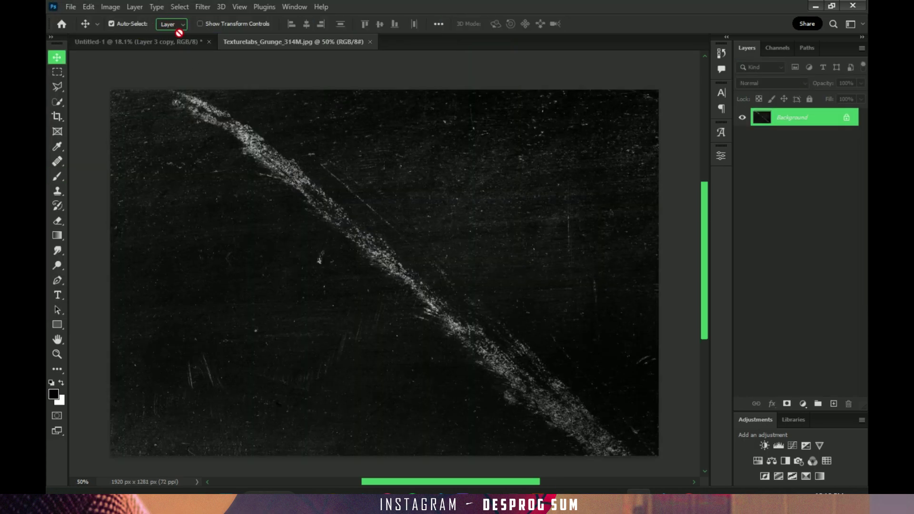
left_click_drag(386, 265, 455, 223)
left_click_drag(798, 201, 781, 116)
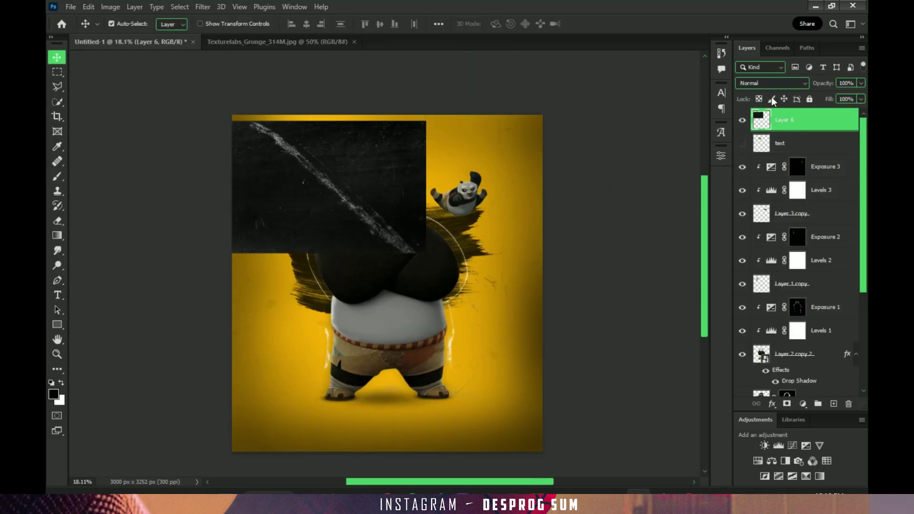
left_click(772, 83)
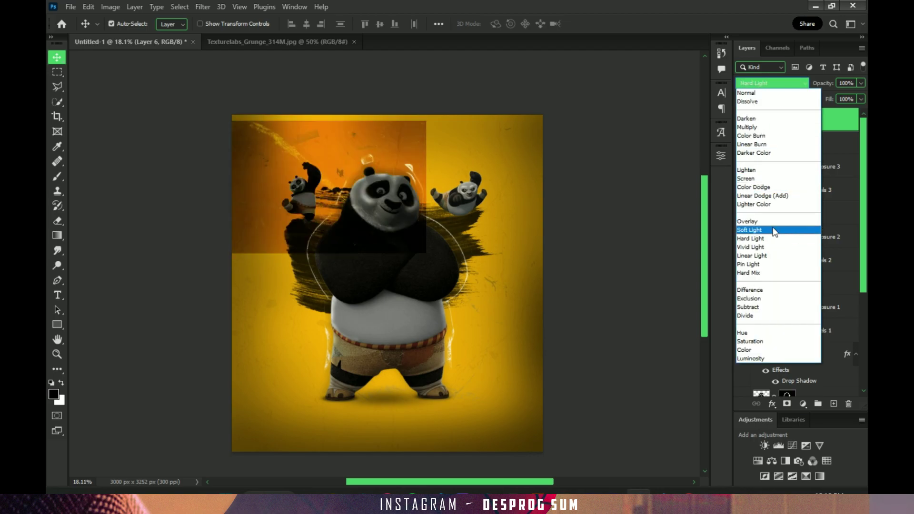
left_click(766, 179)
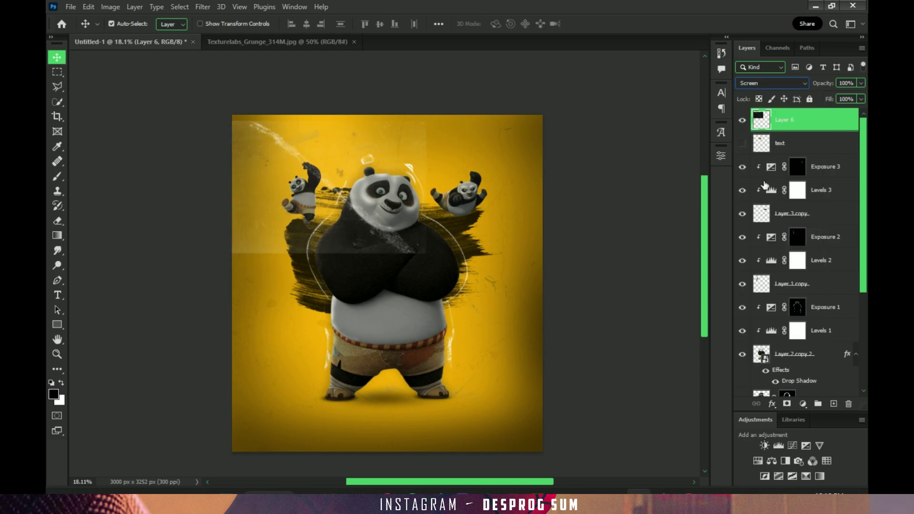
Crush the texture's darks with a Curves adjustment, merge it in and set Screen again.
left_click(793, 446)
left_click_drag(578, 335, 593, 334)
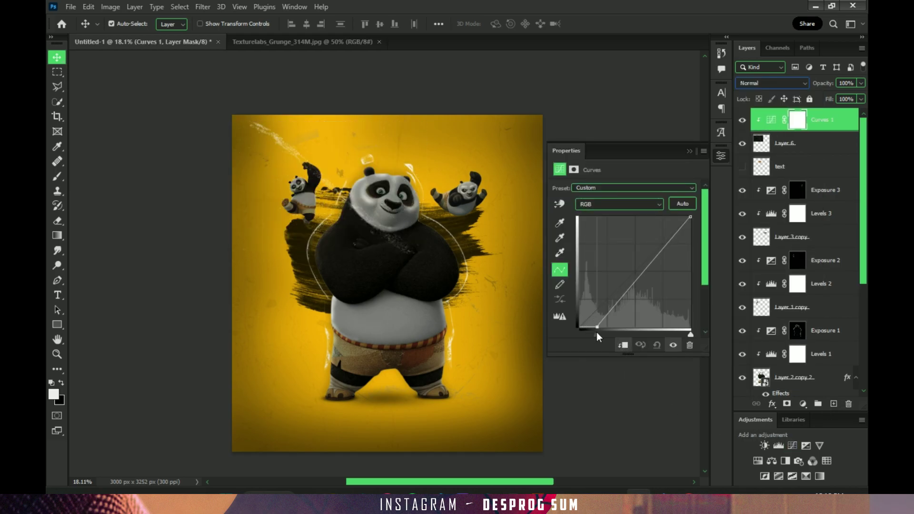
left_click_drag(662, 257, 636, 240)
left_click(689, 151)
right_click(819, 121)
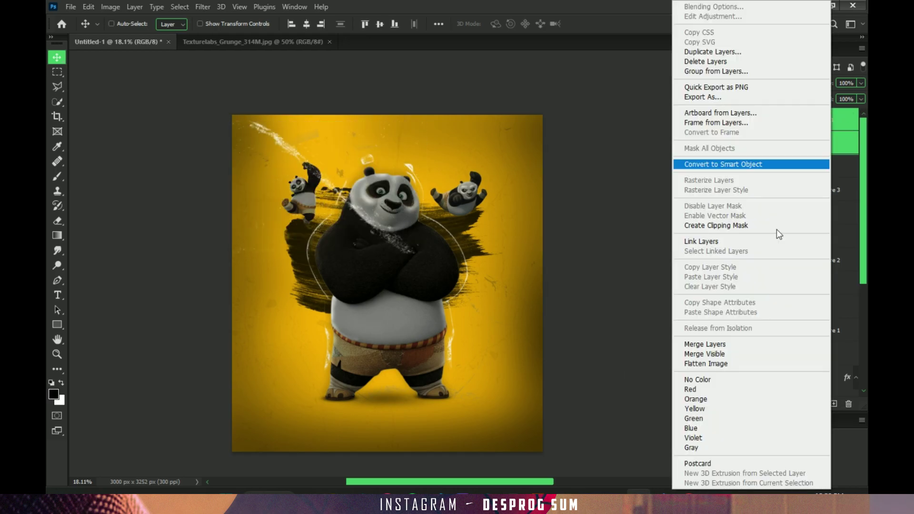
left_click(791, 354)
left_click(788, 83)
left_click(781, 180)
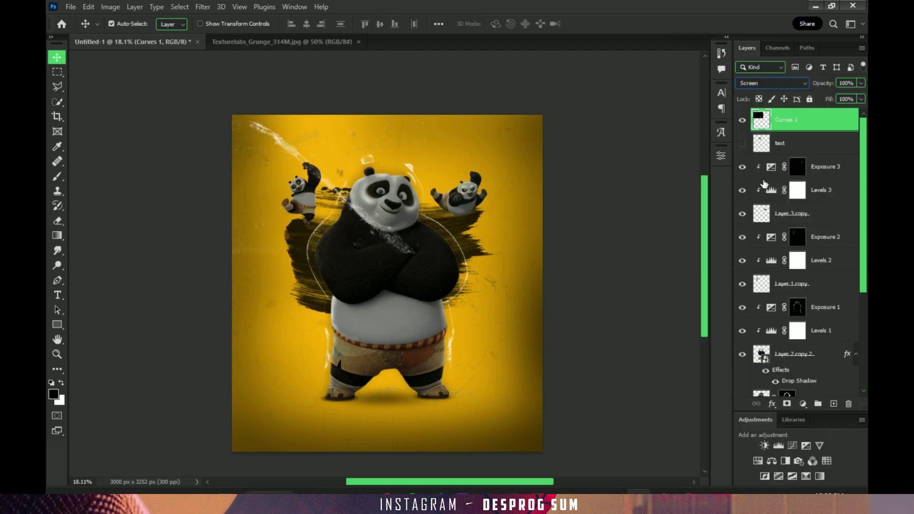
Enlarge the texture to about 230%, tilt it and move it lower.
key("ctrl+t")
left_click_drag(425, 118, 595, 200)
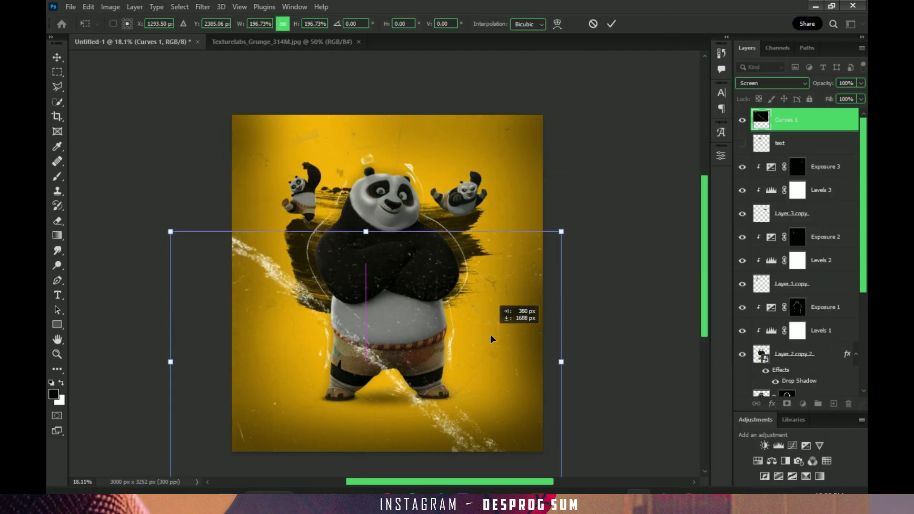
mouse_move(476, 285)
left_mouse_down()
mouse_move(510, 341)
mouse_move(596, 219)
left_mouse_up()
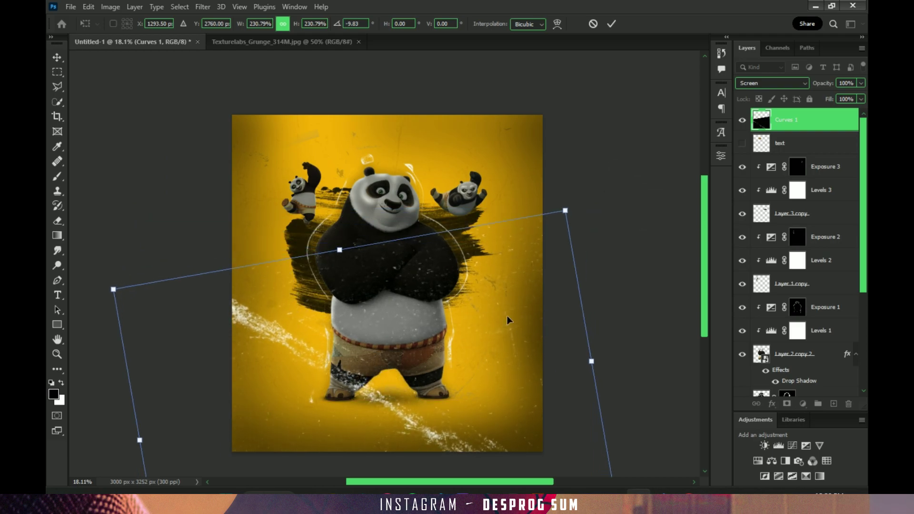
left_click(611, 24)
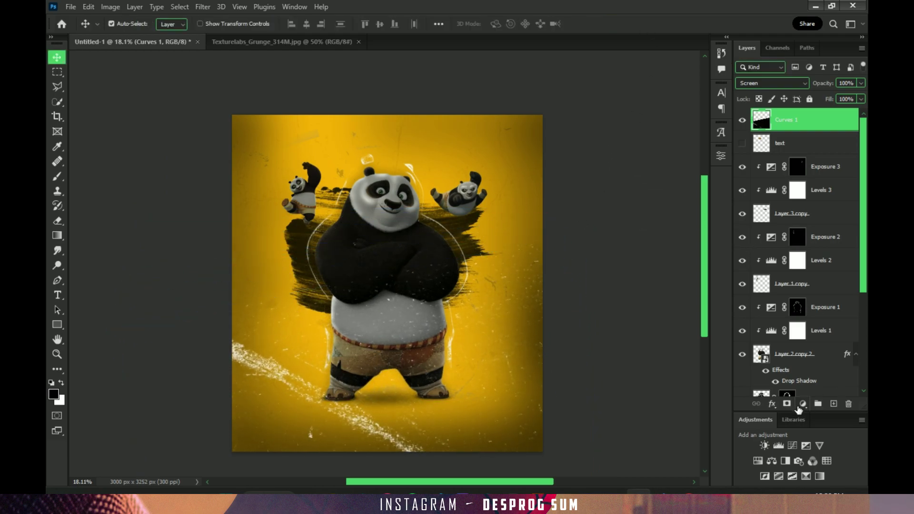
Add a black mask and paint white to reveal scratches at the lower left and bottom.
left_click(787, 404, "alt")
key("b")
key("x")
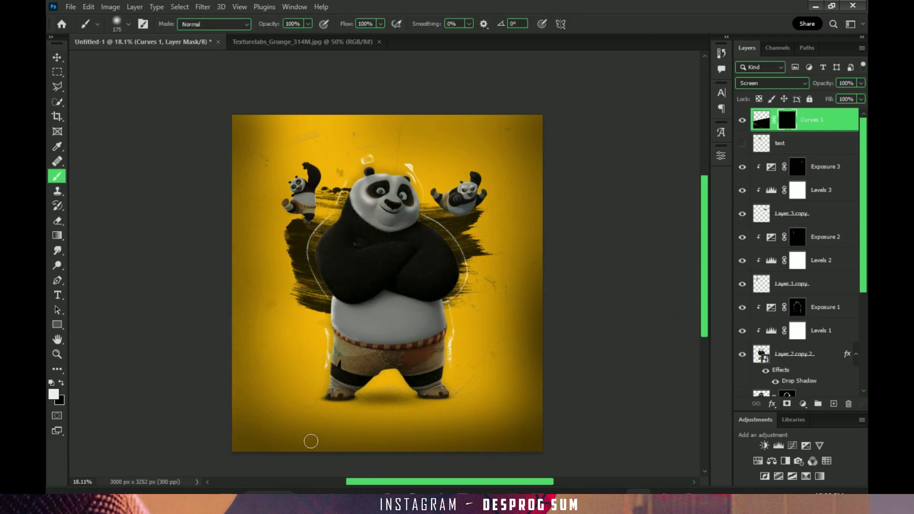
mouse_move(400, 440)
left_mouse_down()
mouse_move(270, 406)
mouse_move(294, 413)
left_mouse_up()
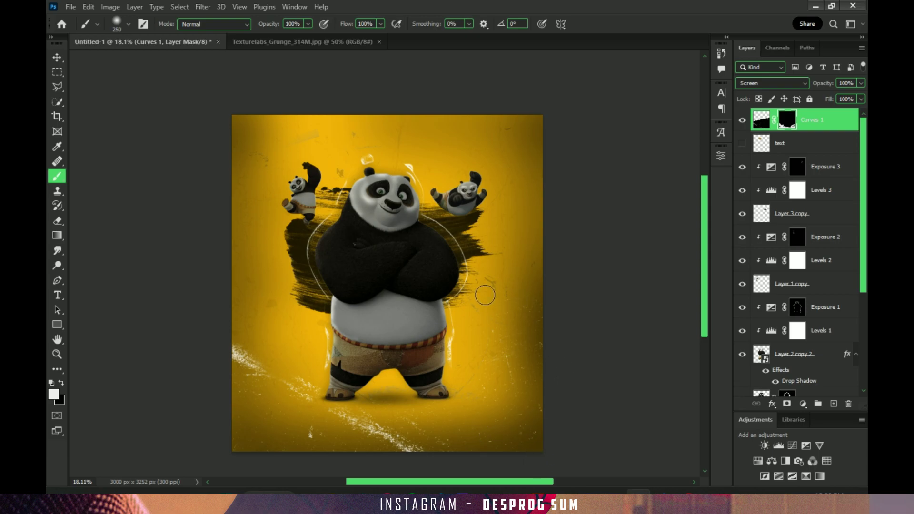
scroll(490, 300, "up", 3)
scroll(483, 310, "down", 4)
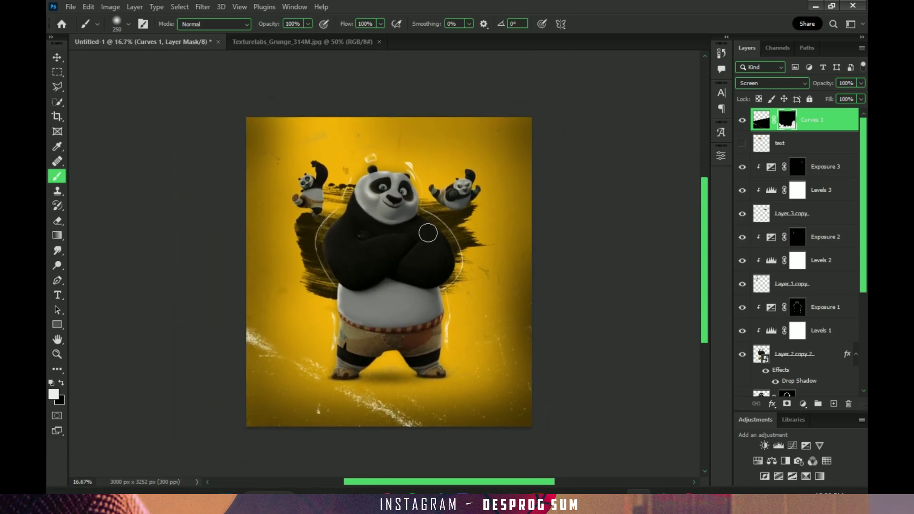
Move the title logo down at about 198% and stack its layer above Curves 1.
left_click(781, 145)
key("ctrl+t")
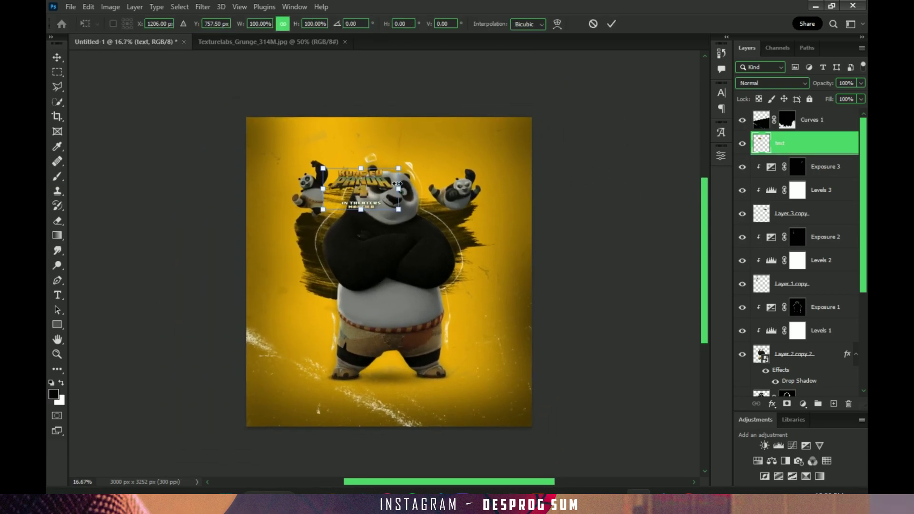
left_click_drag(460, 71, 442, 380)
left_click_drag(496, 416, 436, 383)
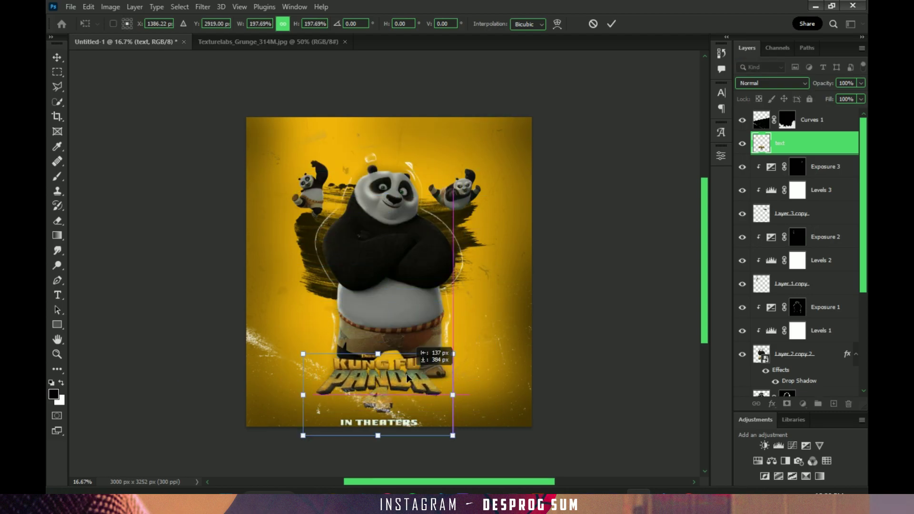
left_click_drag(362, 343, 389, 382)
left_click(611, 23)
key("b")
left_click_drag(800, 143, 800, 119)
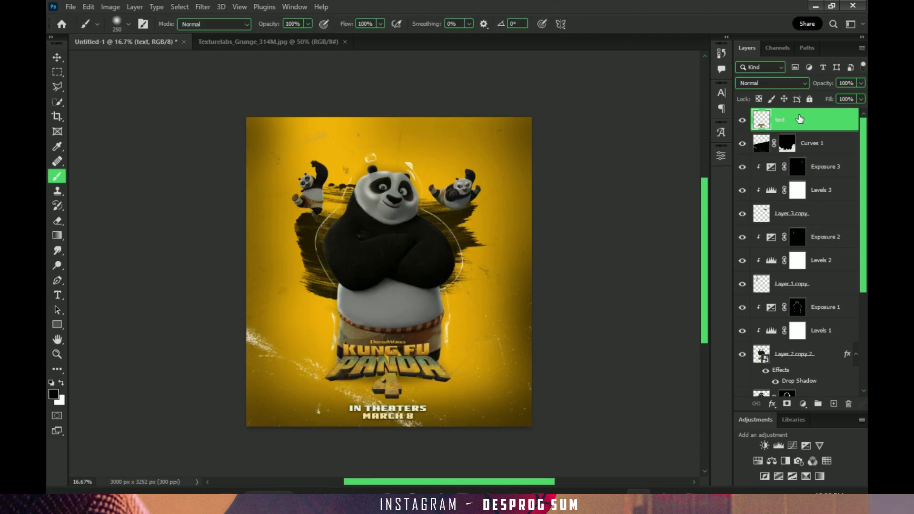
Shrink the title and place it over Po's chest as a trial.
key("ctrl+t")
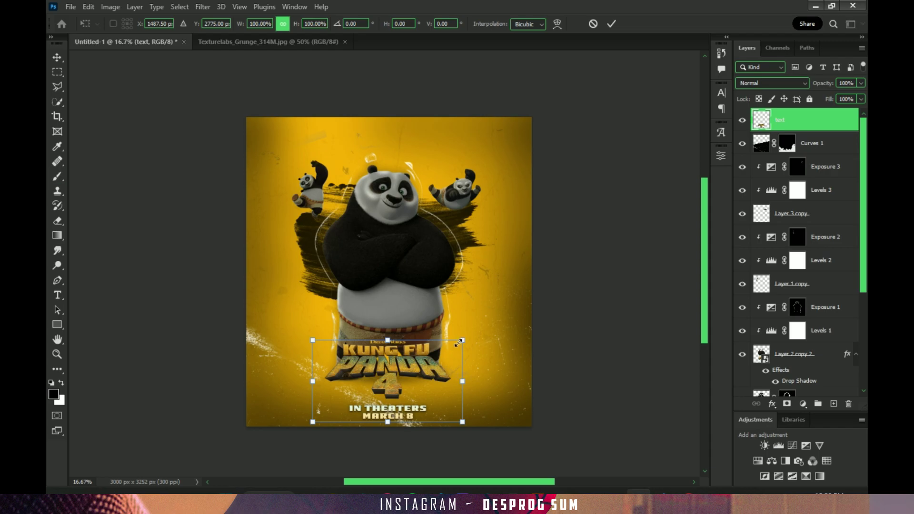
mouse_move(459, 342)
left_mouse_down()
mouse_move(527, 337)
mouse_move(516, 255)
mouse_move(531, 277)
left_mouse_up()
mouse_move(485, 303)
left_mouse_down()
mouse_move(436, 367)
mouse_move(424, 364)
mouse_move(421, 257)
left_mouse_up()
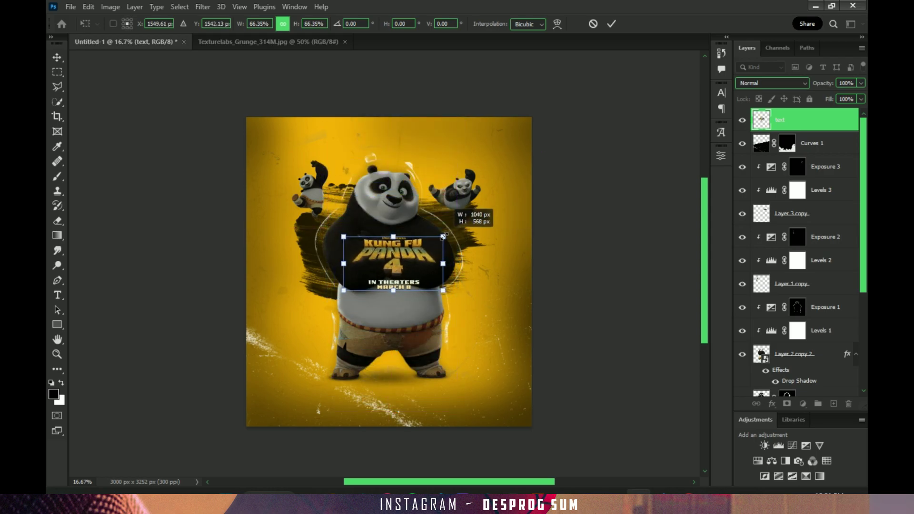
left_click_drag(421, 257, 422, 264)
left_click(611, 24)
key("b")
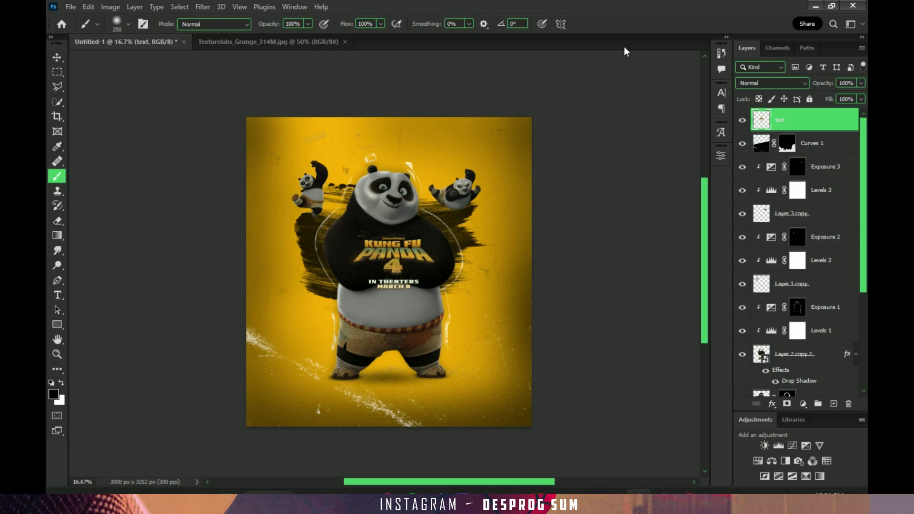
Move the title to the bottom centre at about 179% and close the grunge texture document.
key("ctrl+t")
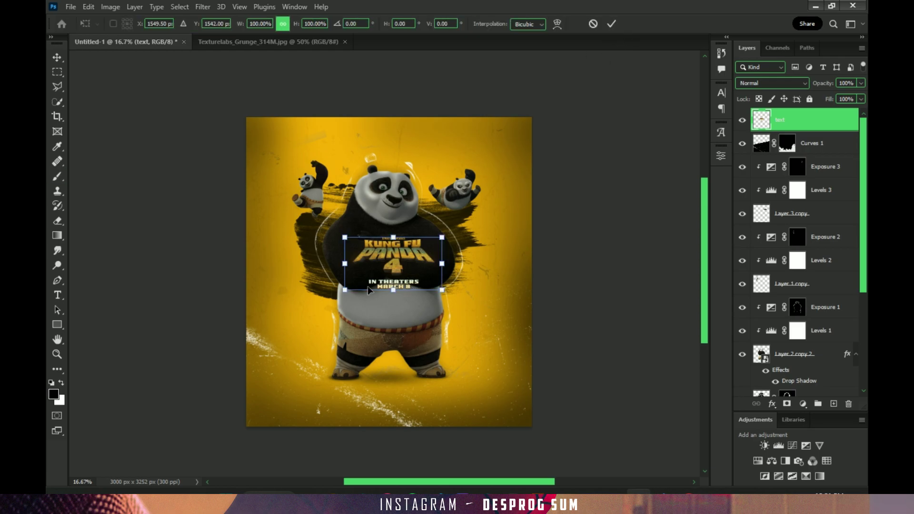
left_click_drag(405, 277, 405, 401)
left_click_drag(446, 377, 455, 357)
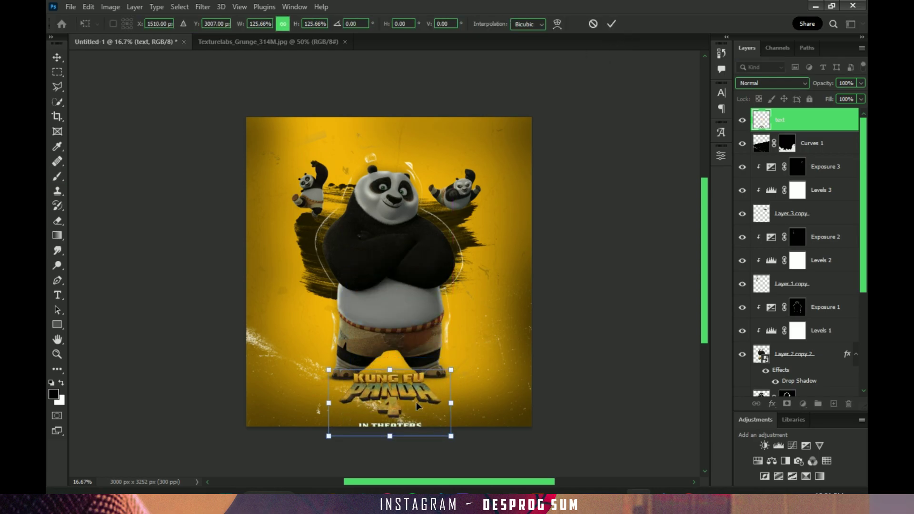
left_click_drag(414, 404, 417, 397)
left_click_drag(451, 361, 476, 314)
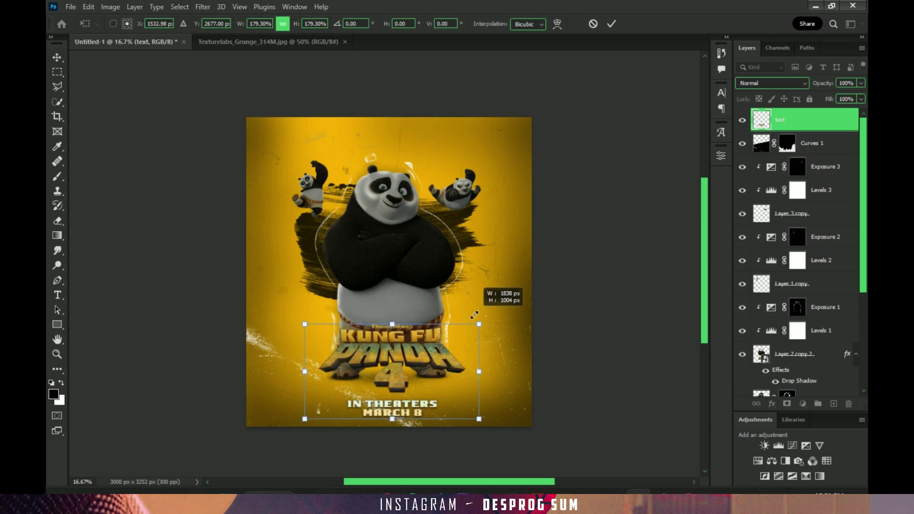
left_click(612, 23)
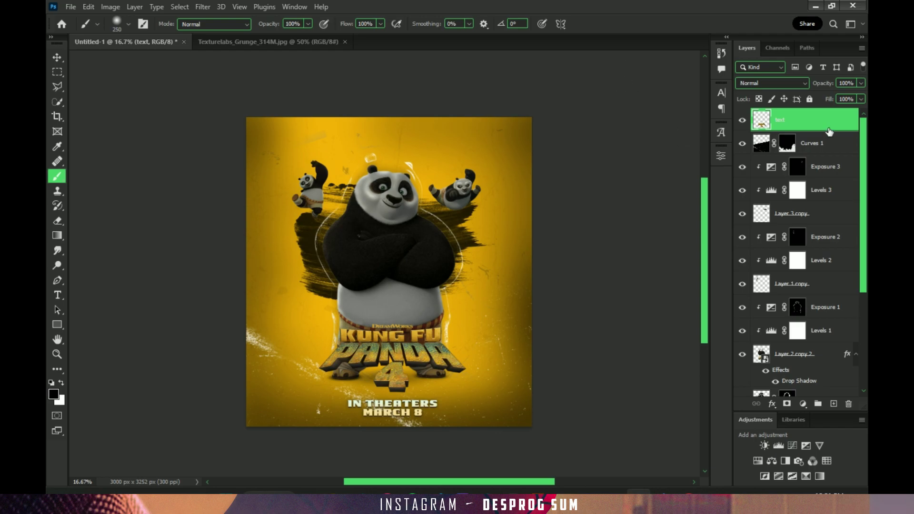
left_click(345, 41)
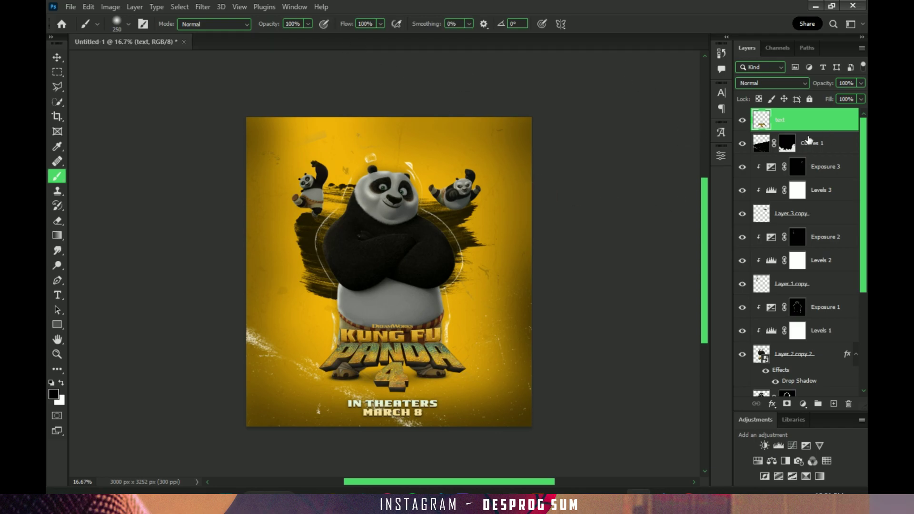
Group all poster layers into a group named 'a'.
key("ctrl+alt+a")
left_click(818, 403)
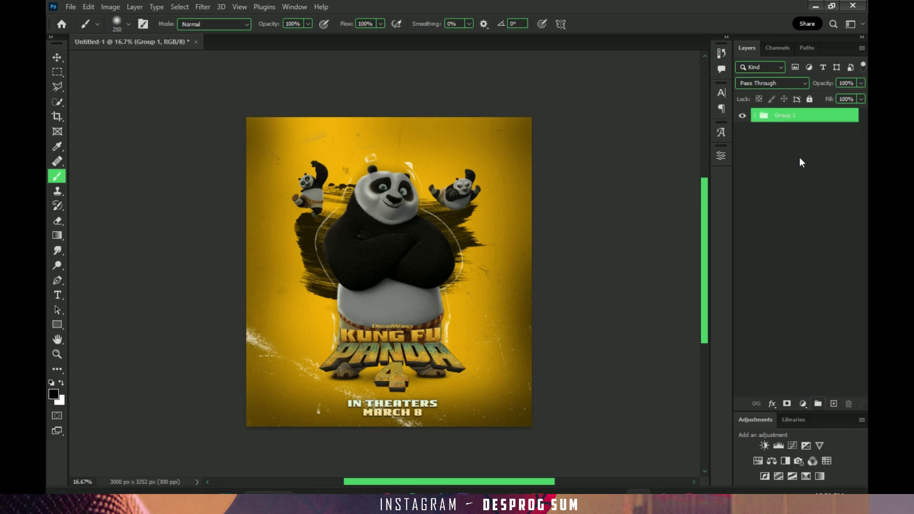
double_click(795, 115)
type("a")
key("Return")
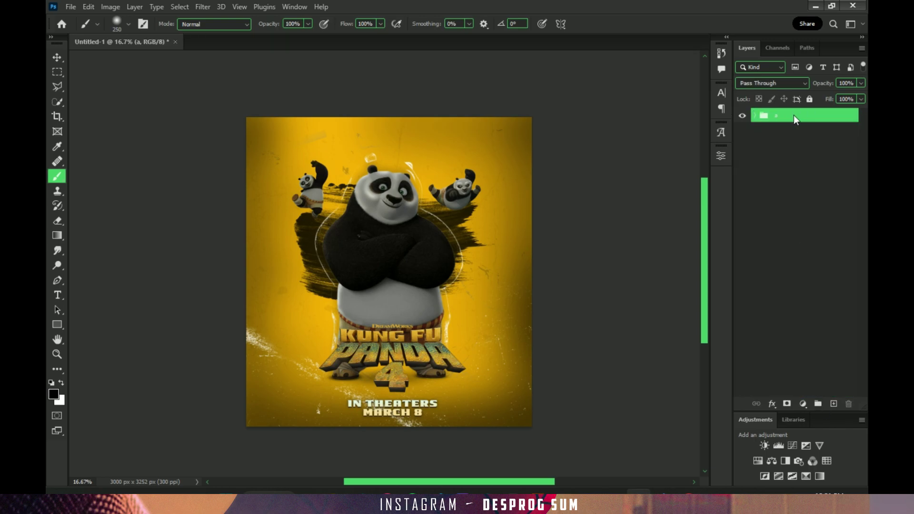
Duplicate group a, merge the copy into one layer, and launch the Camera Raw Filter.
key("ctrl+j")
right_click(821, 123)
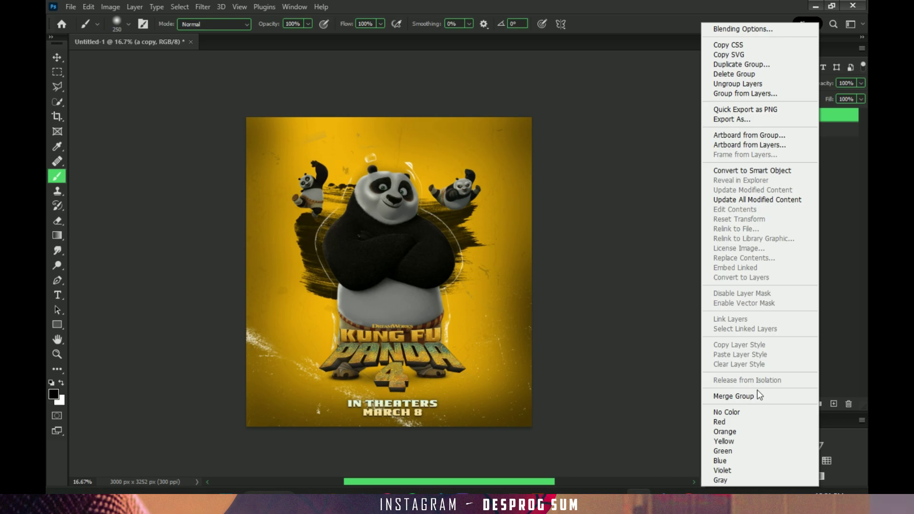
left_click(762, 169)
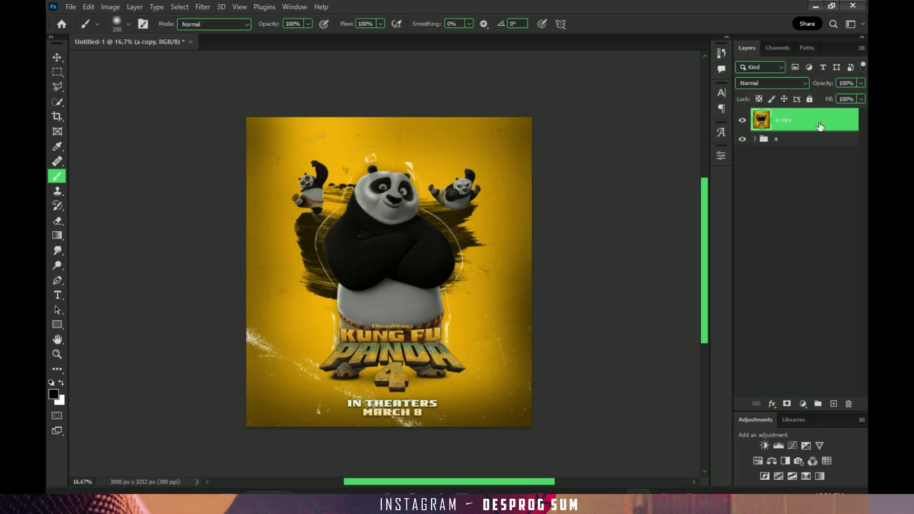
left_click(203, 7)
left_click(228, 90)
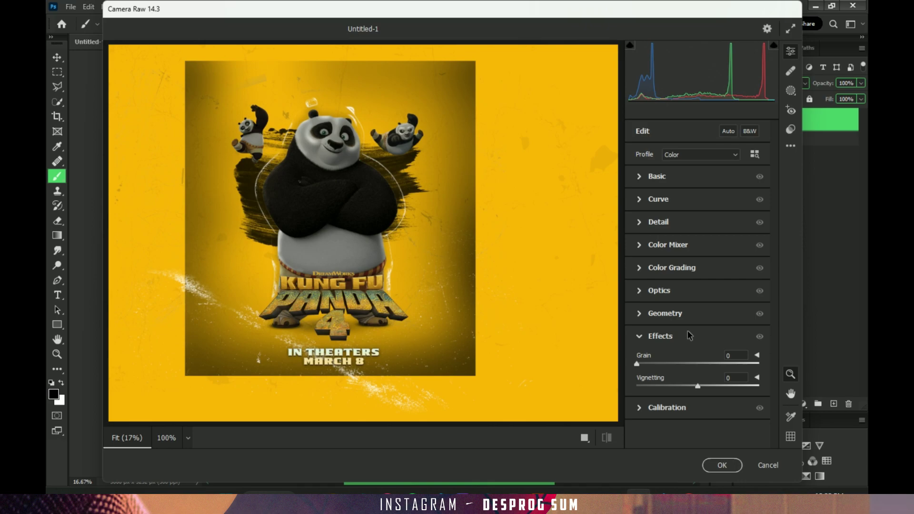
Raise Clarity to +29 and shape the tone curve, deepening shadows and brightening lights.
left_click(704, 182)
scroll(701, 196, "down", 3)
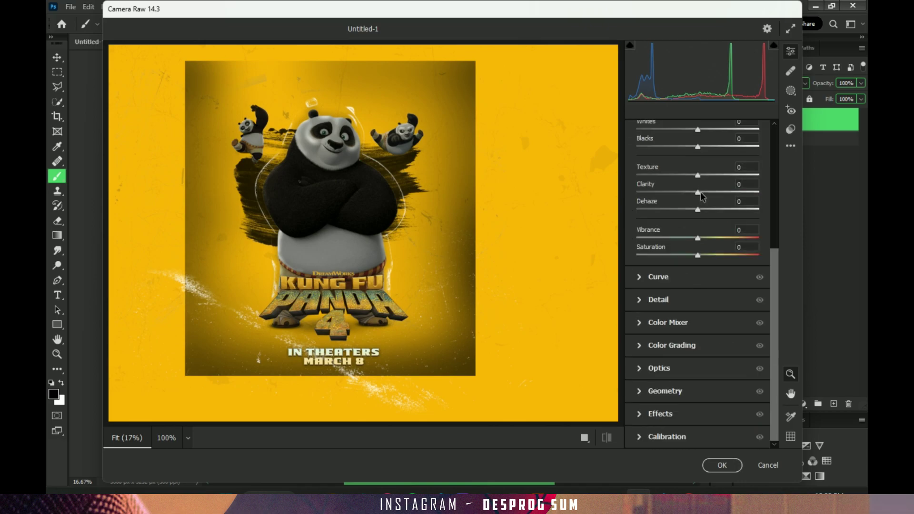
left_click_drag(700, 193, 718, 193)
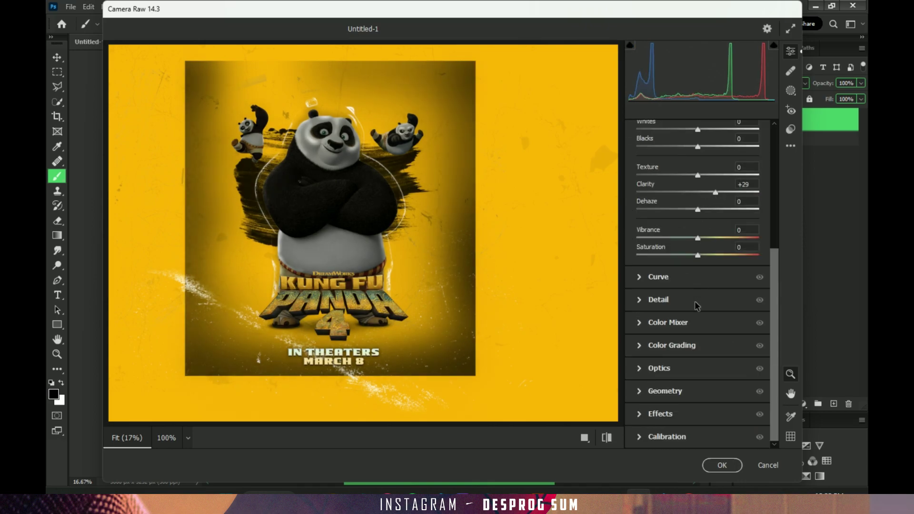
left_click(697, 278)
left_click_drag(666, 292, 666, 294)
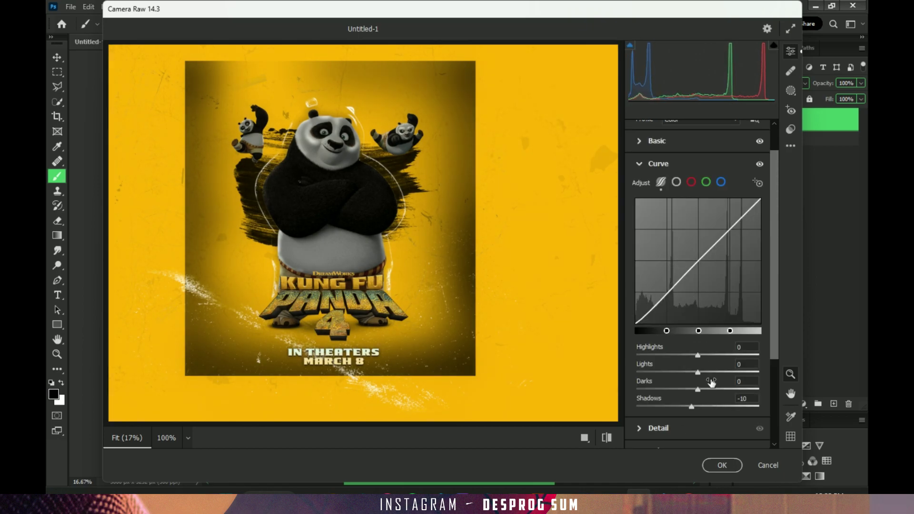
mouse_move(699, 372)
left_mouse_down()
mouse_move(709, 373)
mouse_move(691, 389)
left_mouse_up()
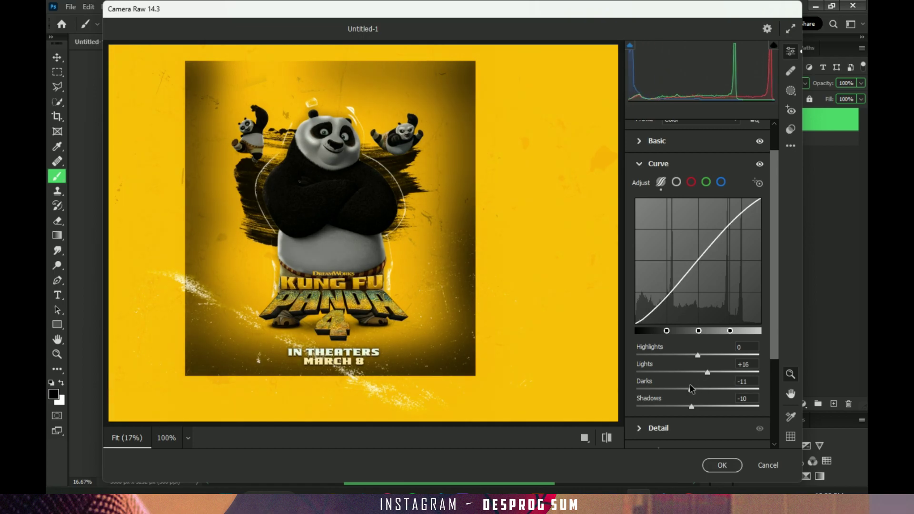
Add Grain 16 in Effects, checking it at 100% preview.
scroll(700, 376, "down", 3)
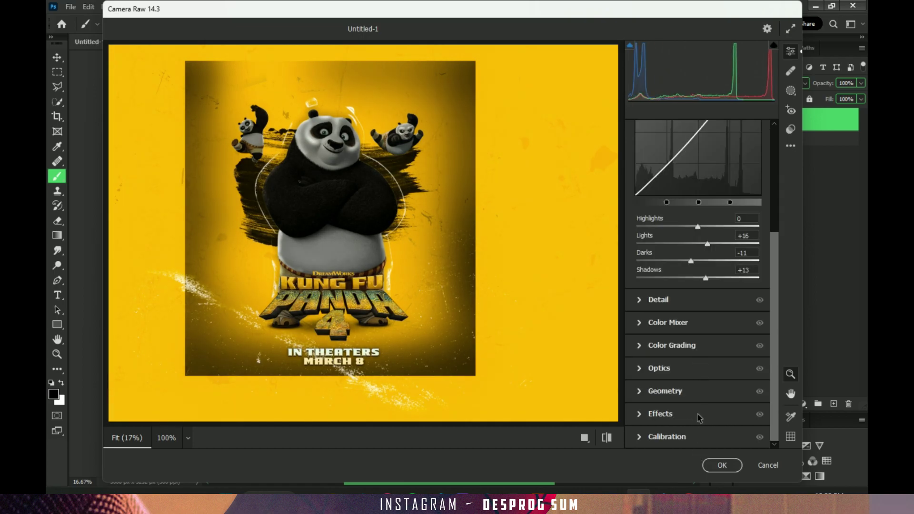
left_click(696, 414)
left_click_drag(651, 365, 656, 364)
left_click(399, 234)
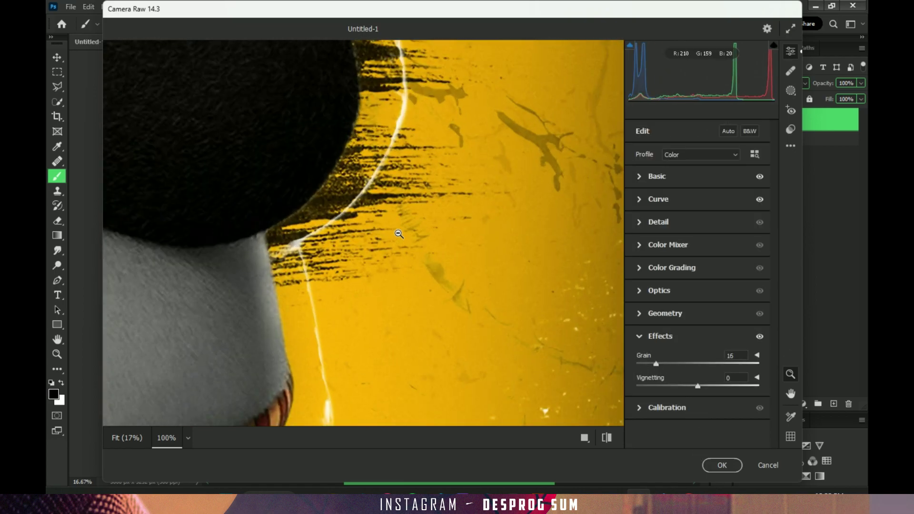
left_click(399, 234)
Grade shadows cool green and highlights yellow, then set Exposure +0.20 and Contrast +22.
left_click(694, 268)
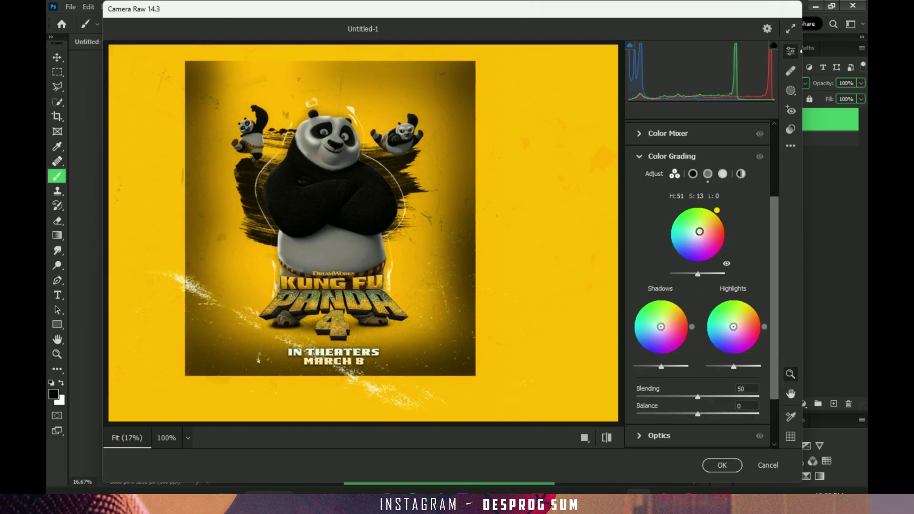
mouse_move(661, 326)
left_mouse_down()
mouse_move(657, 316)
mouse_move(657, 328)
left_mouse_up()
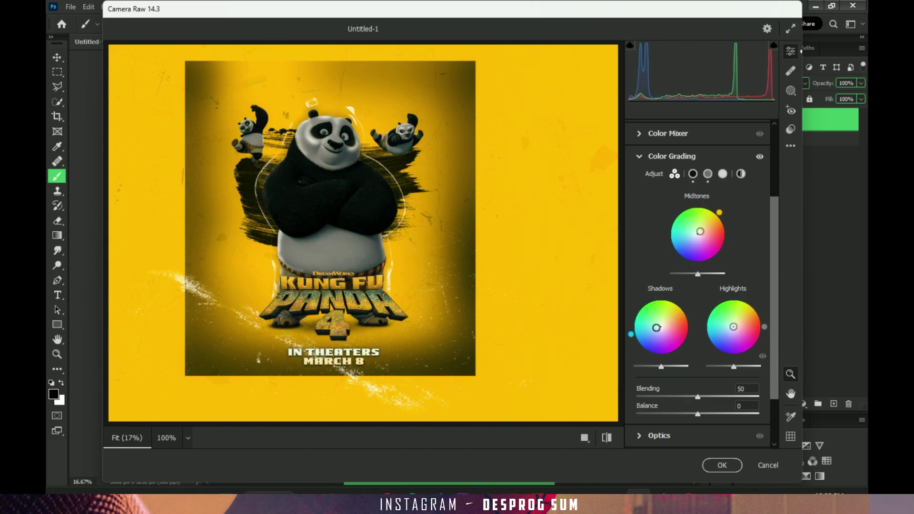
left_click_drag(734, 327, 736, 324)
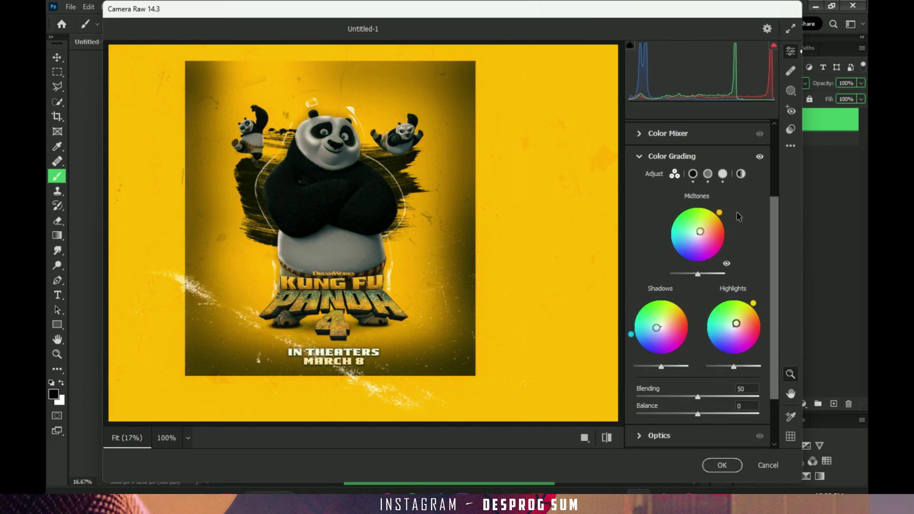
scroll(704, 245, "up", 10)
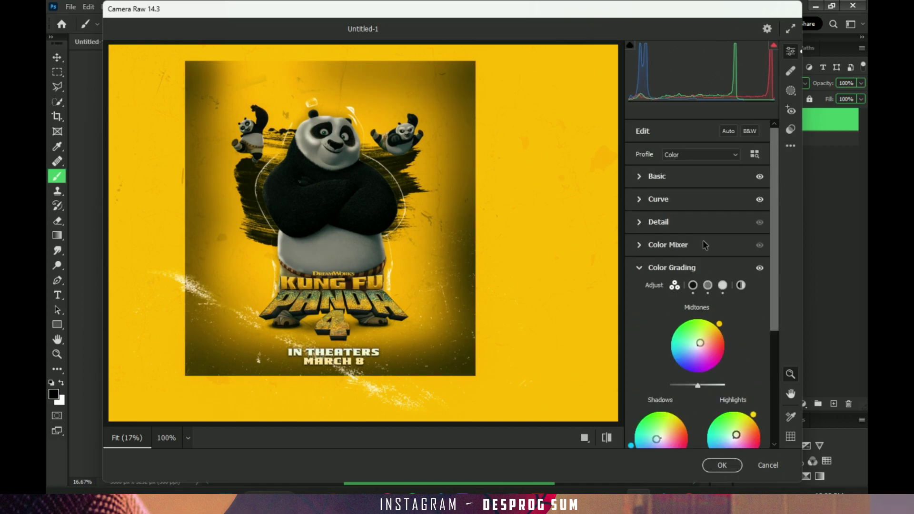
left_click_drag(698, 233, 712, 251)
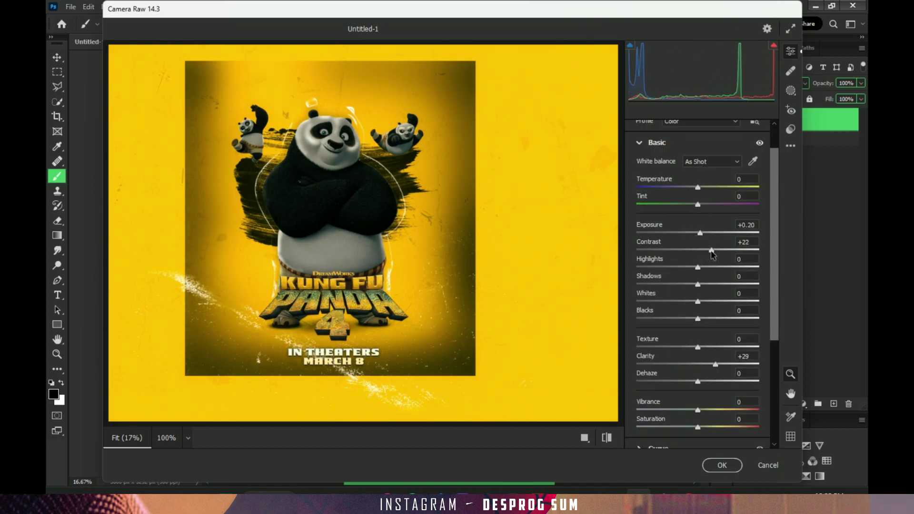
left_click_drag(698, 285, 702, 302)
Apply the Camera Raw grade and zoom in and out to check the finished poster.
left_click(722, 465)
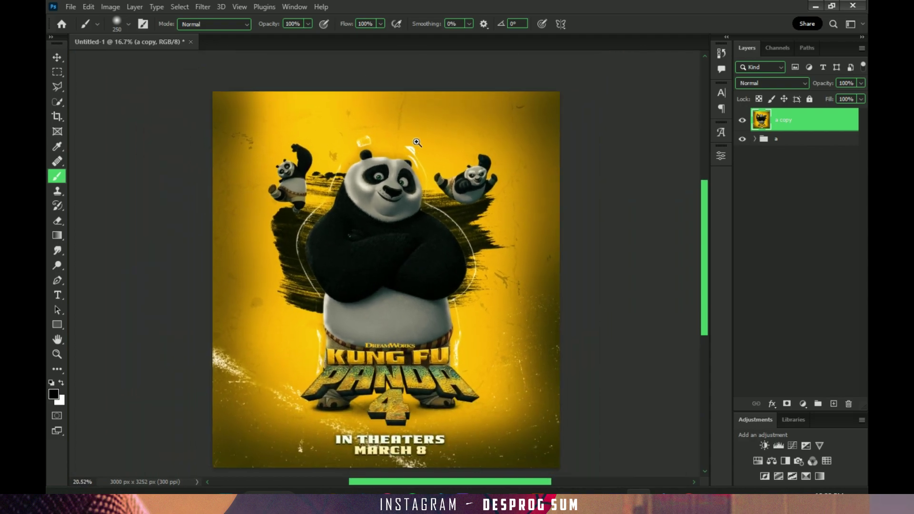
left_click_drag(408, 193, 415, 138)
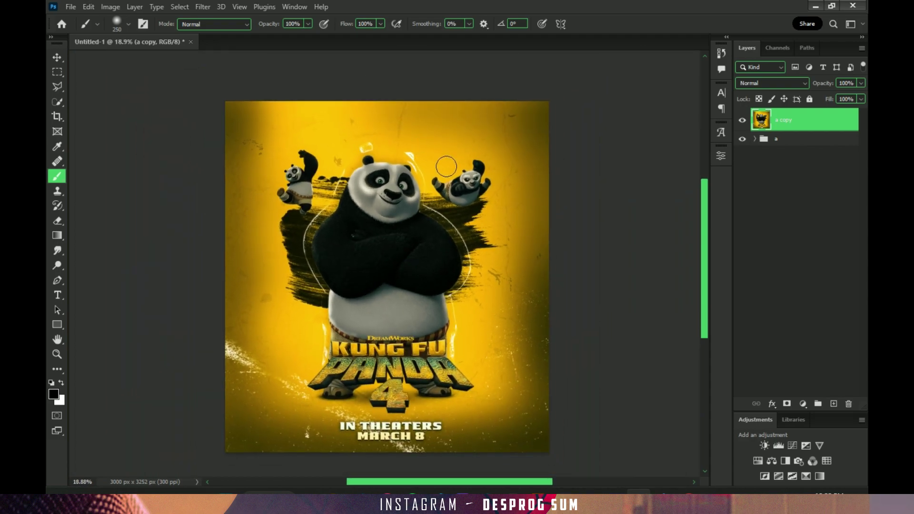